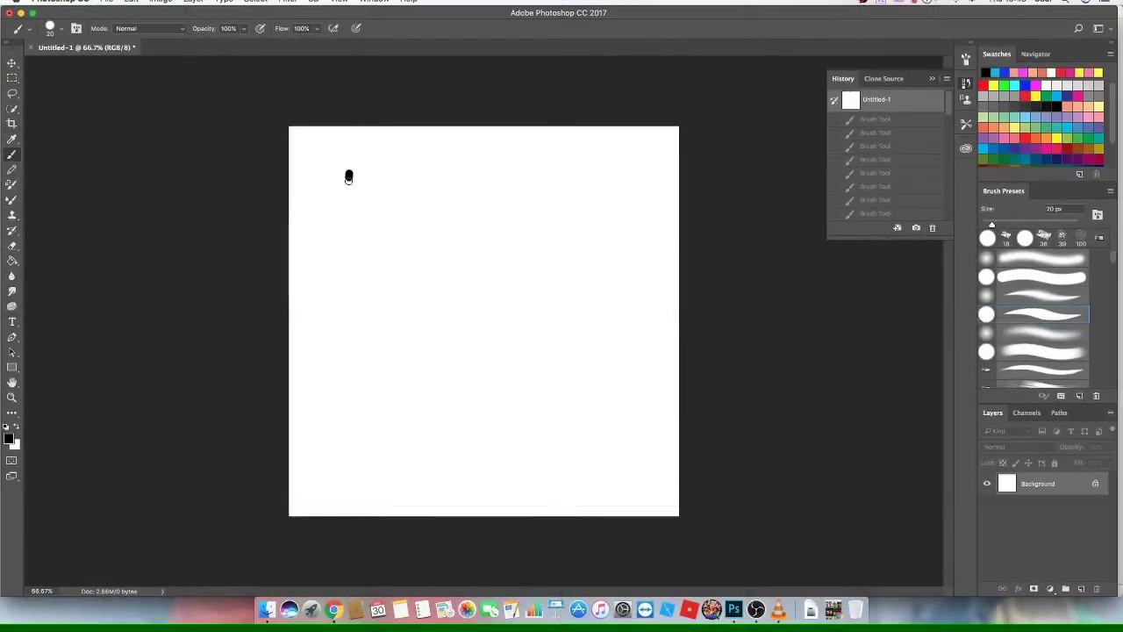
Hand-letter 'hey guys' in black, with an apostrophe and a slanted stroke beneath.
mouse_move(348, 176)
left_mouse_down()
mouse_move(357, 217)
mouse_move(394, 240)
mouse_move(453, 246)
mouse_move(436, 291)
mouse_move(422, 271)
left_mouse_up()
mouse_move(543, 198)
left_mouse_down()
mouse_move(546, 218)
mouse_move(482, 230)
left_mouse_up()
mouse_move(570, 220)
left_mouse_down()
mouse_move(599, 245)
mouse_move(594, 221)
mouse_move(600, 261)
mouse_move(617, 242)
mouse_move(643, 249)
mouse_move(627, 282)
left_mouse_up()
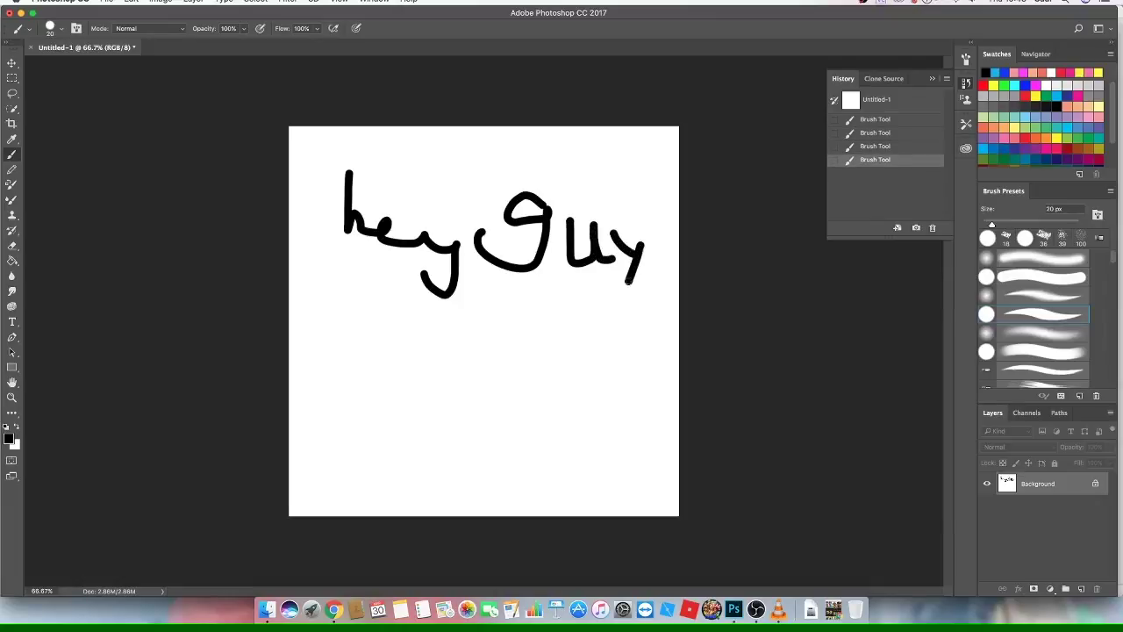
left_click_drag(665, 237, 653, 263)
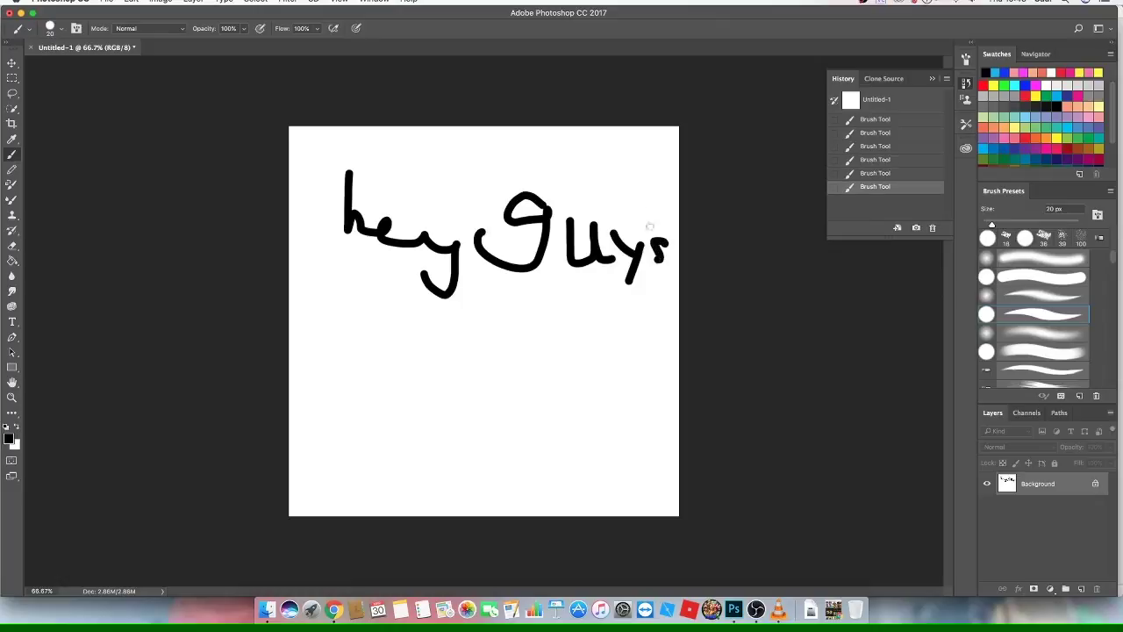
left_click_drag(646, 211, 643, 228)
left_click_drag(489, 302, 450, 390)
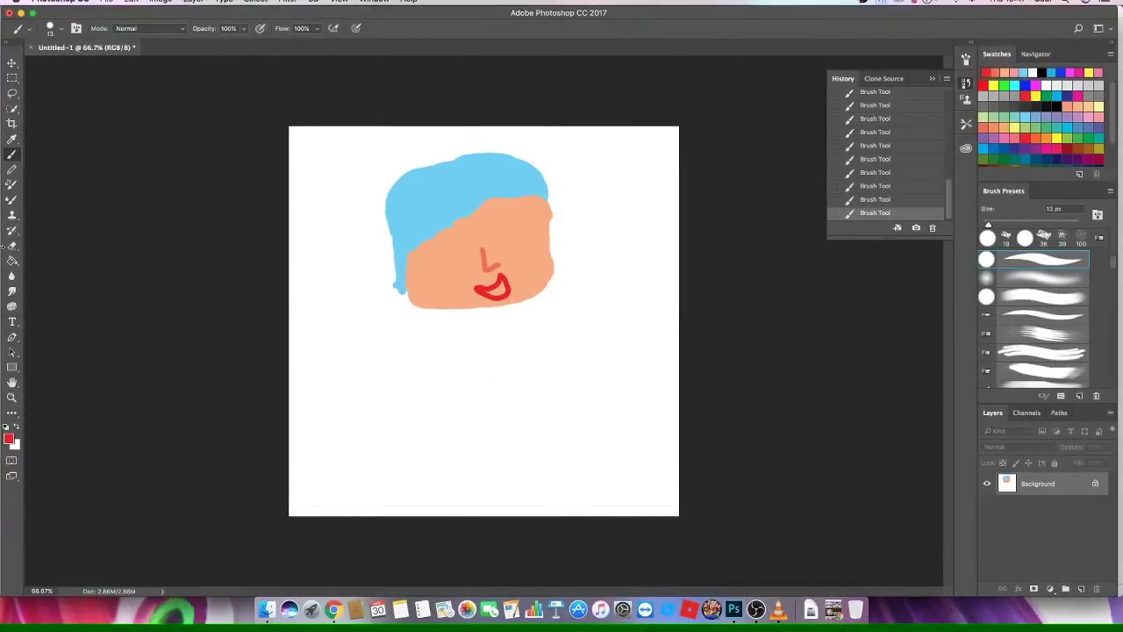
Erase the girl's red mouth to leave a white patch, then return to a peach brush.
left_click(13, 246)
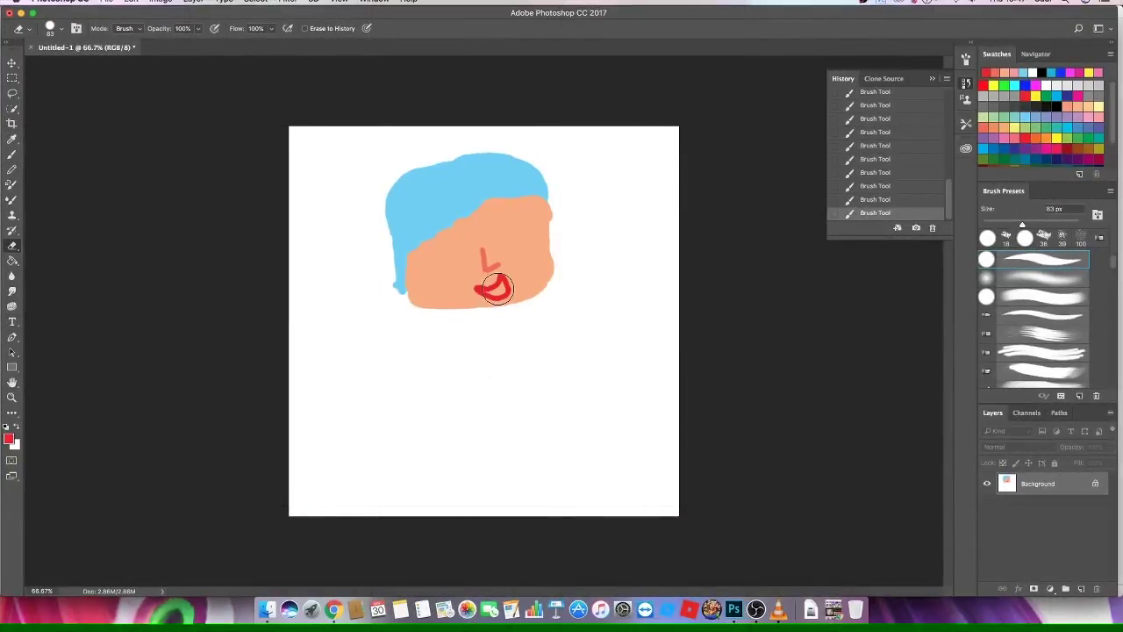
left_click_drag(495, 287, 481, 290)
left_click(1008, 74)
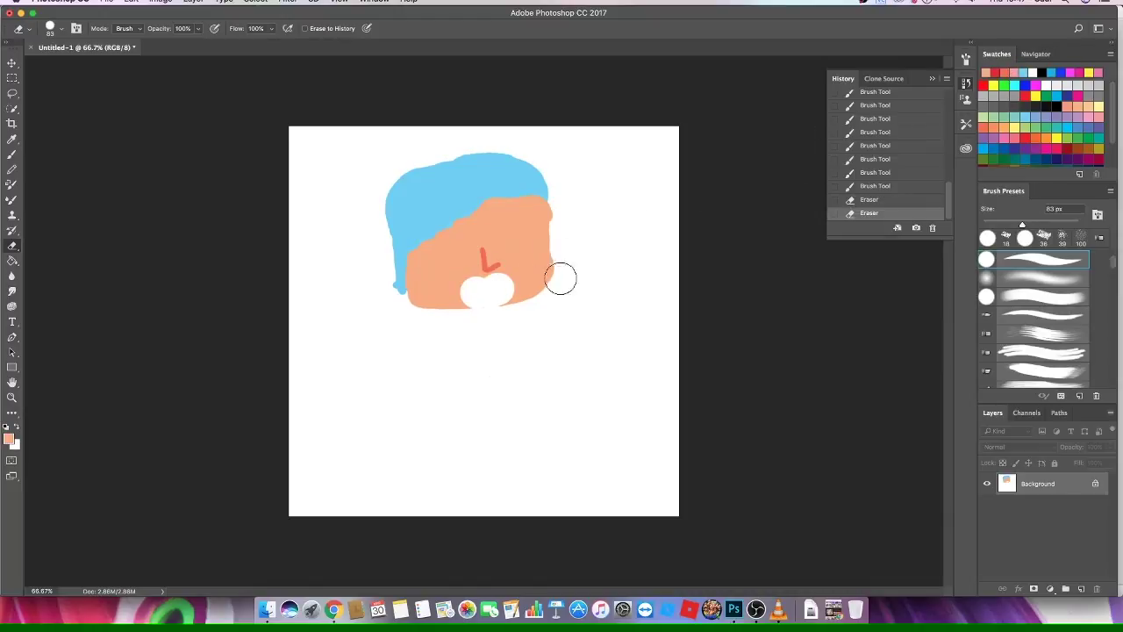
left_click(14, 154)
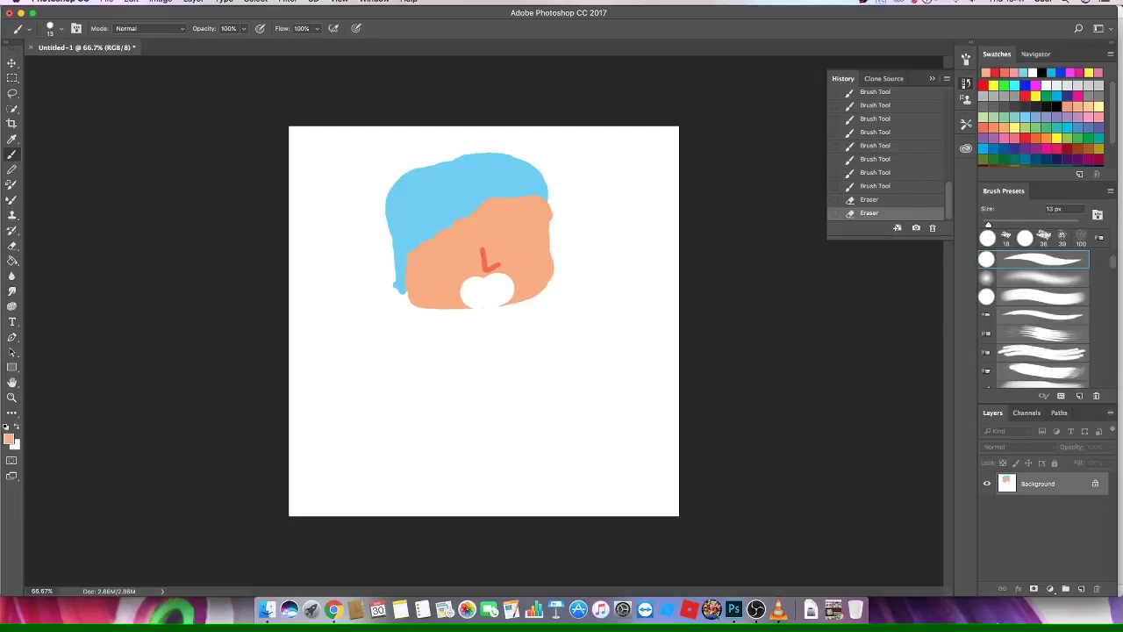
Paint a new red smiling mouth, adding white teeth and then covering them in red.
left_click_drag(478, 282, 480, 291)
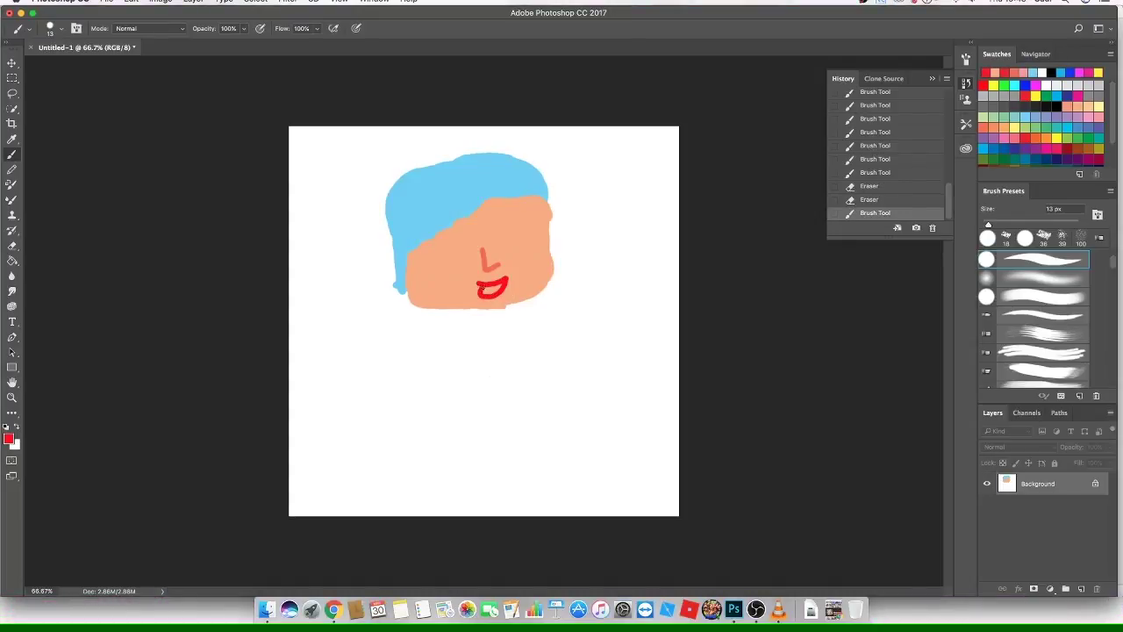
left_click(1044, 71)
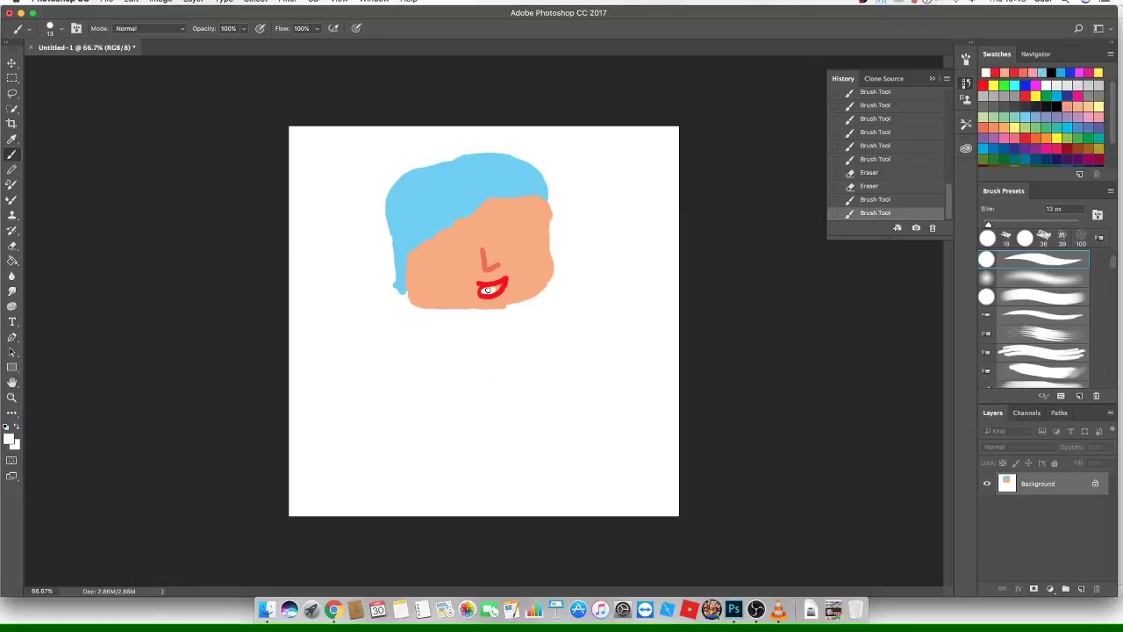
left_click_drag(501, 287, 505, 285)
left_click(996, 72)
left_click_drag(487, 290, 507, 287)
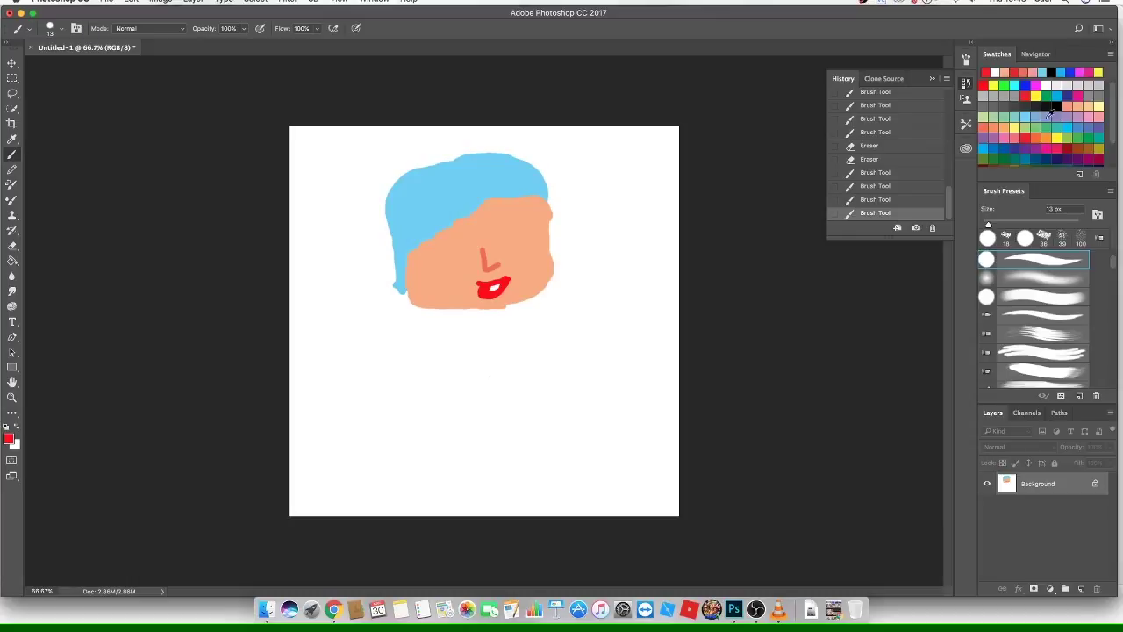
Paint a black winking right eye and a round lashed left eye.
left_click(1050, 107)
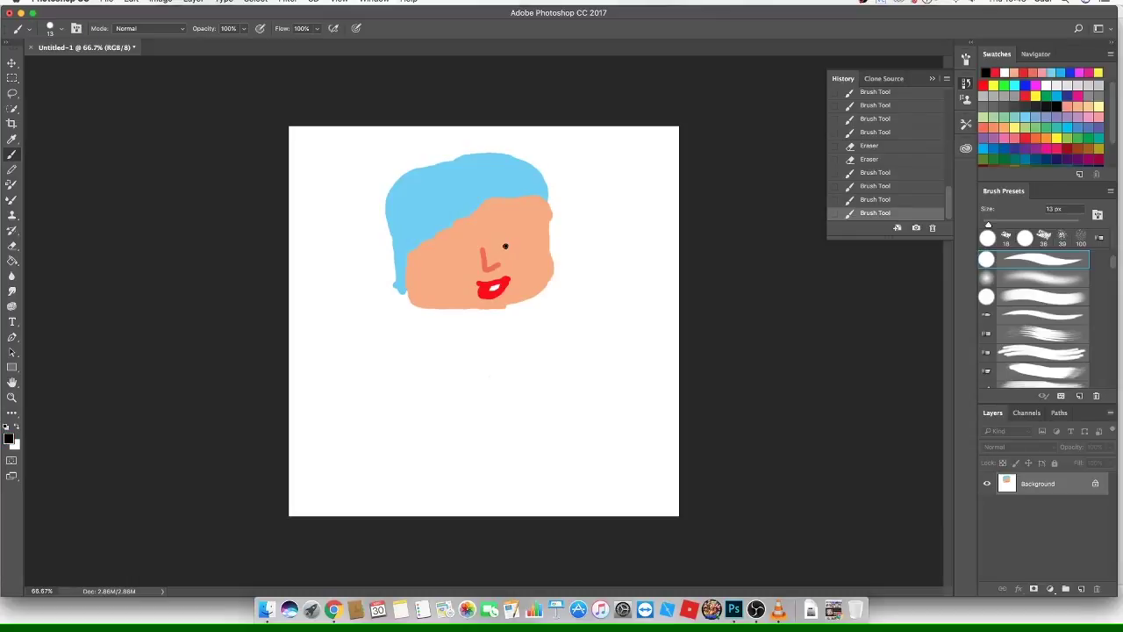
mouse_move(505, 246)
left_mouse_down()
mouse_move(536, 248)
mouse_move(542, 232)
left_mouse_up()
left_click_drag(448, 245, 446, 253)
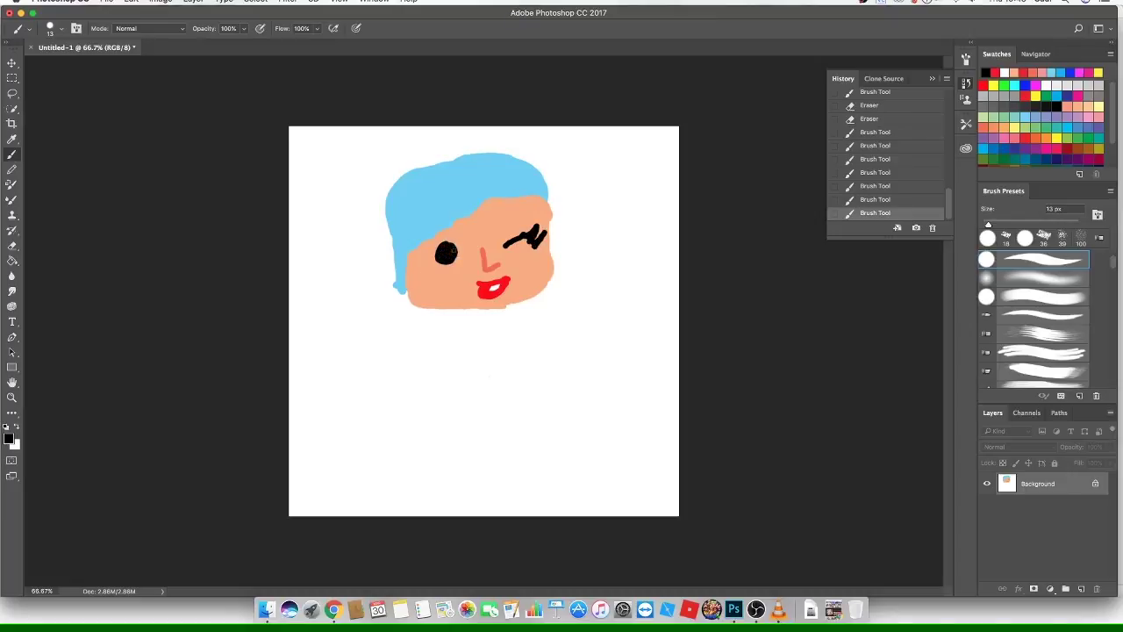
mouse_move(444, 246)
left_mouse_down()
mouse_move(432, 237)
mouse_move(420, 249)
left_mouse_up()
left_click(1044, 86)
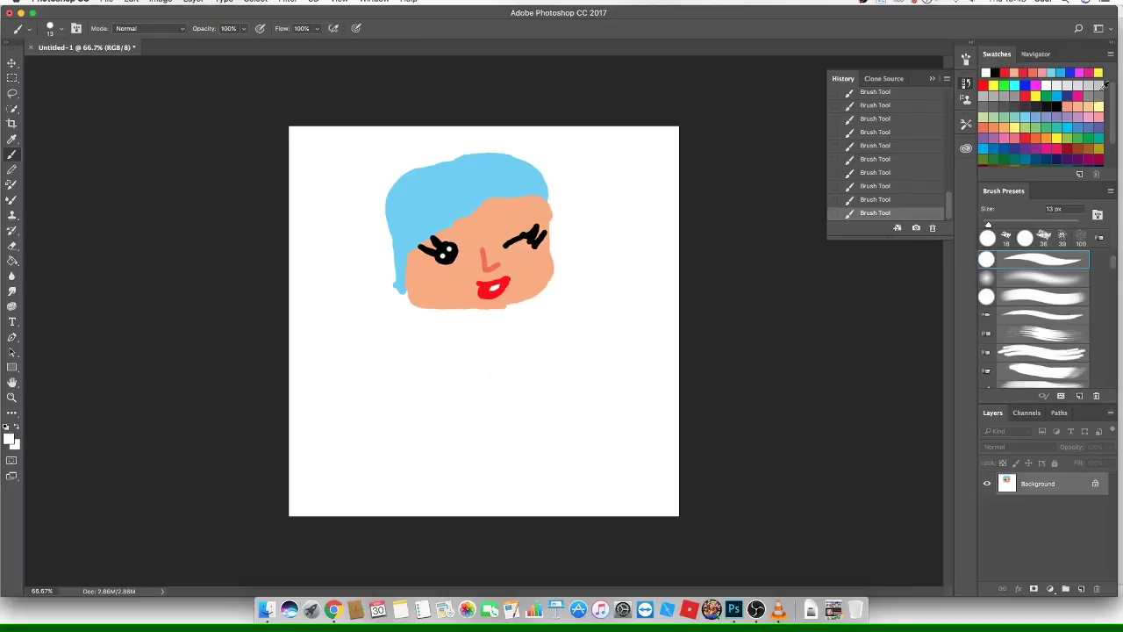
Paint pink blush on both cheeks with a white sparkle dot on each.
left_click(1006, 131)
left_click_drag(450, 277, 453, 271)
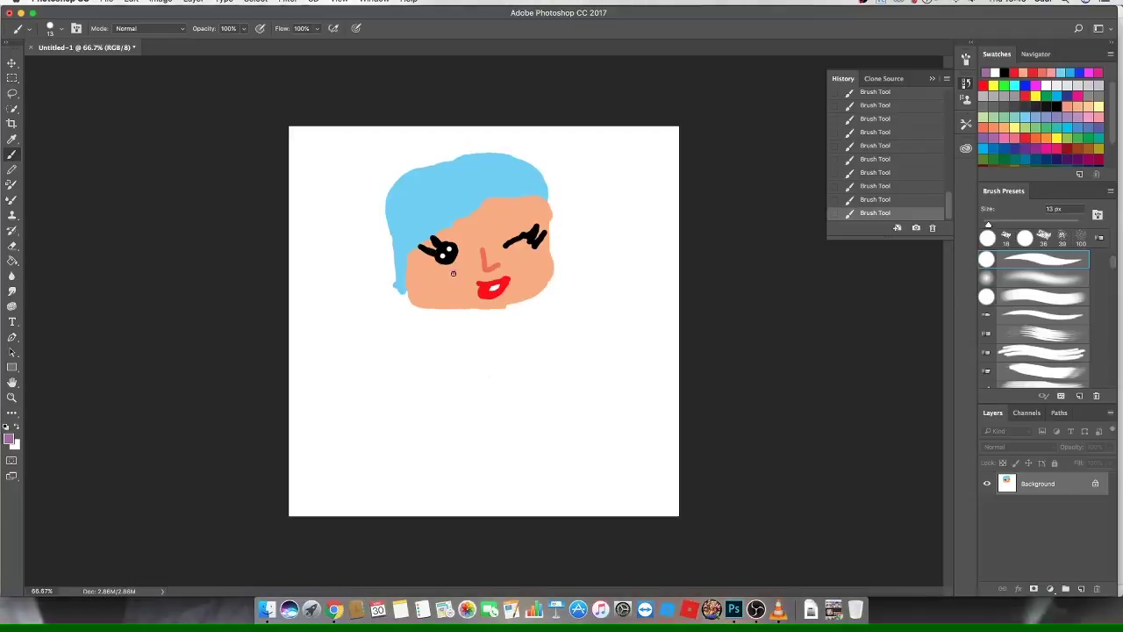
left_click(1011, 137)
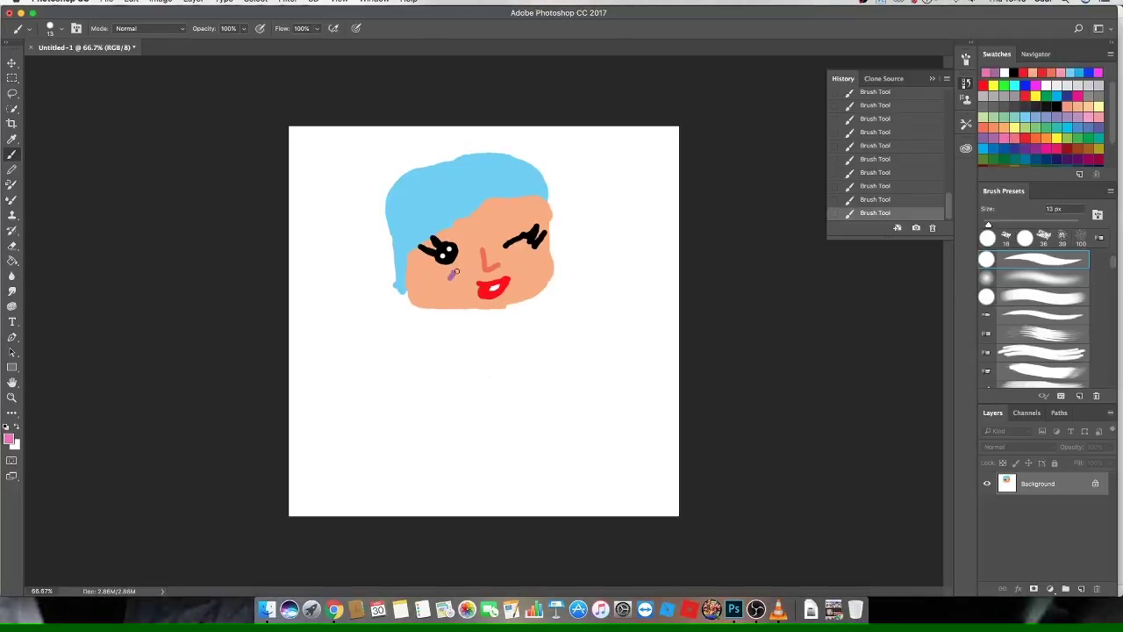
mouse_move(450, 275)
left_mouse_down()
mouse_move(437, 279)
mouse_move(447, 273)
left_mouse_up()
left_click_drag(522, 263, 548, 265)
left_click(1004, 72)
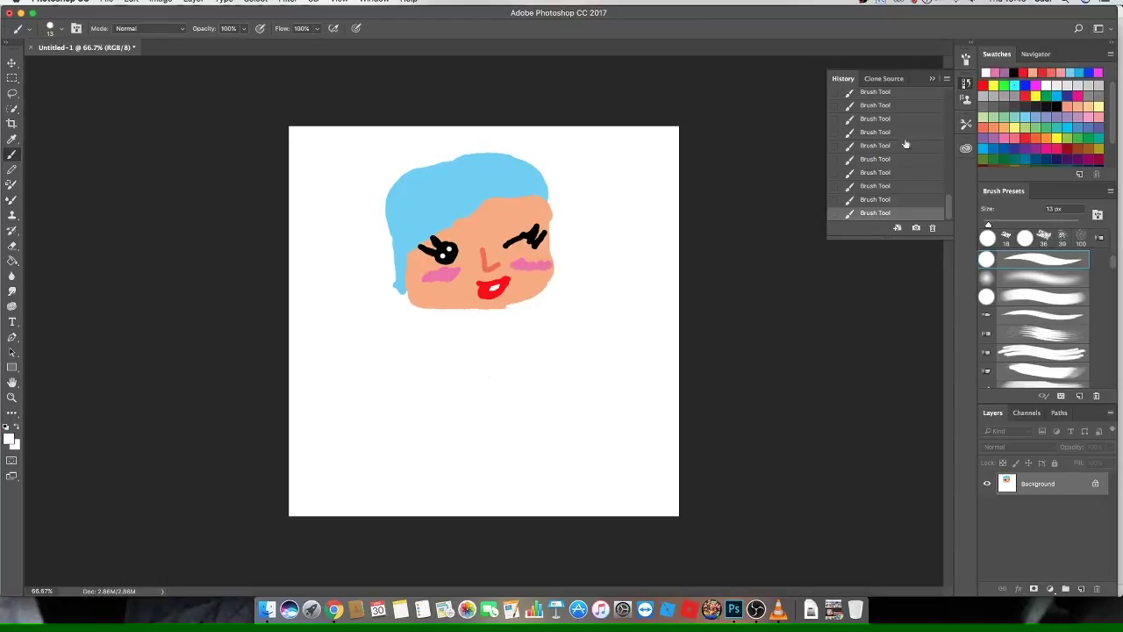
left_click(433, 278)
left_click(516, 265)
Paint a peach neck below the girl's chin.
left_click(1040, 73)
left_click_drag(483, 307, 494, 314)
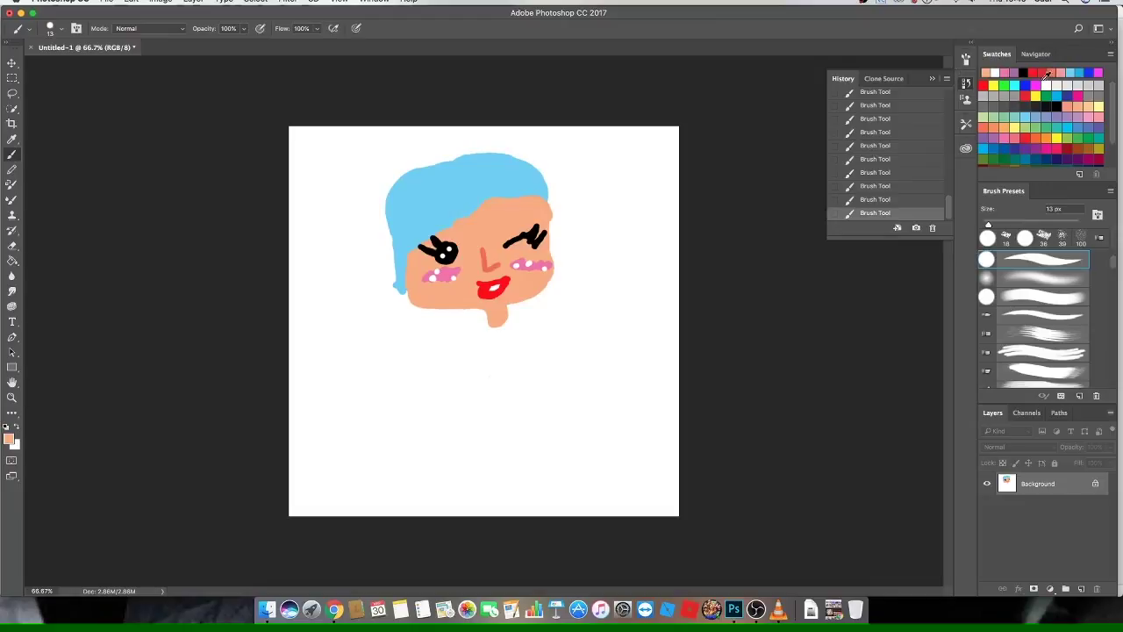
left_click(1057, 76)
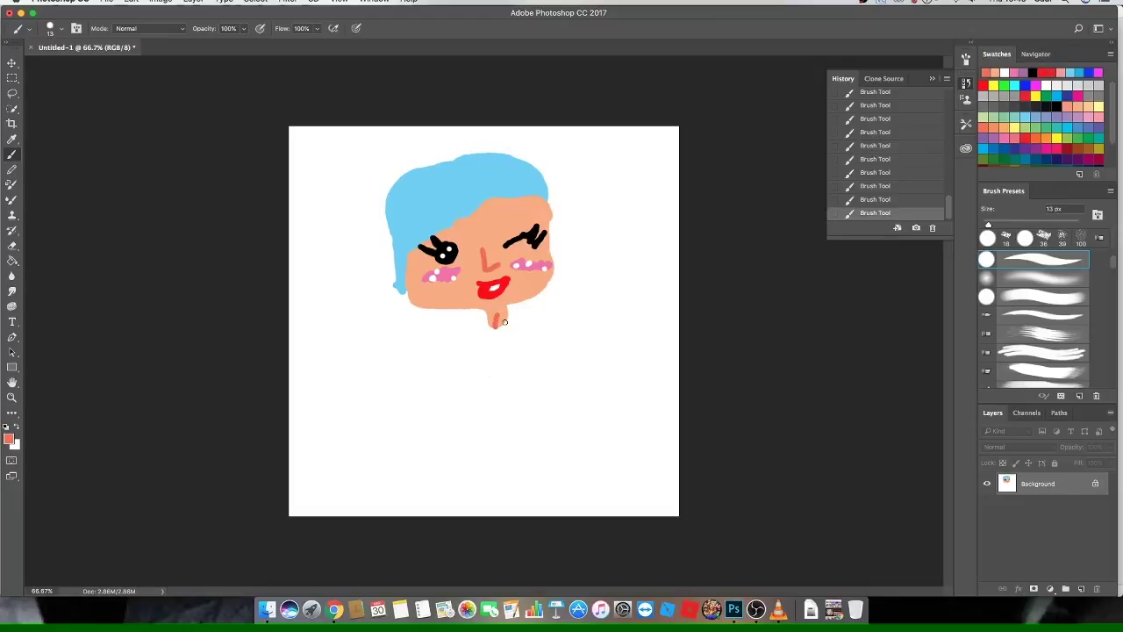
left_click(1045, 150)
Paint a hot-pink top with a yellow collar and a salmon arm reaching down-left.
mouse_move(487, 318)
left_mouse_down()
mouse_move(518, 325)
mouse_move(473, 333)
mouse_move(507, 367)
mouse_move(484, 368)
mouse_move(505, 367)
mouse_move(488, 334)
left_mouse_up()
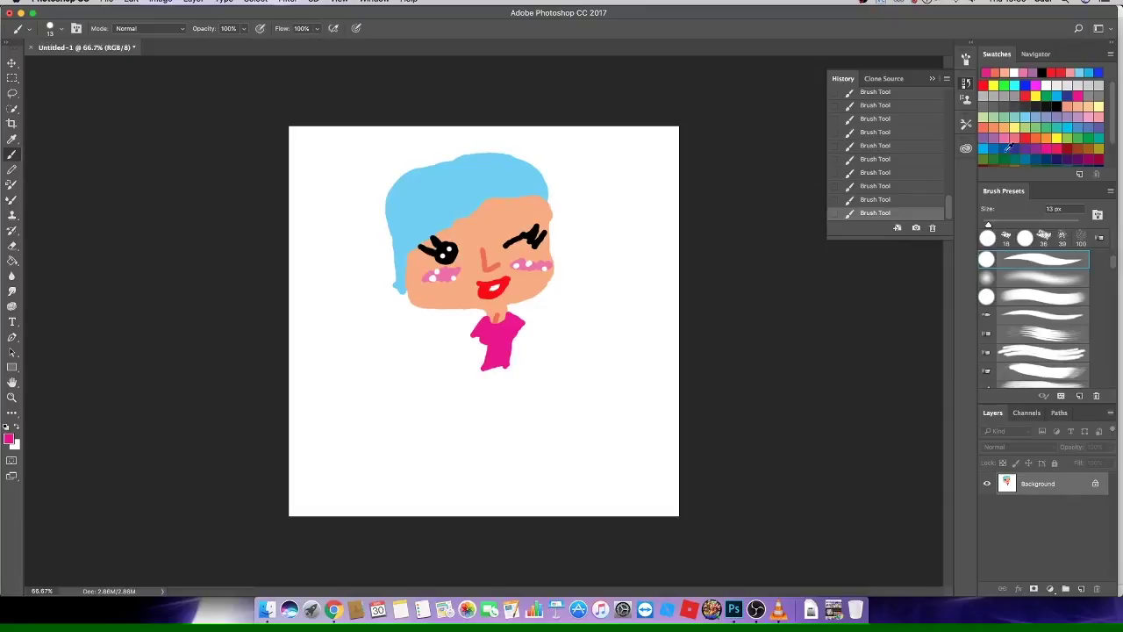
left_click(1057, 136)
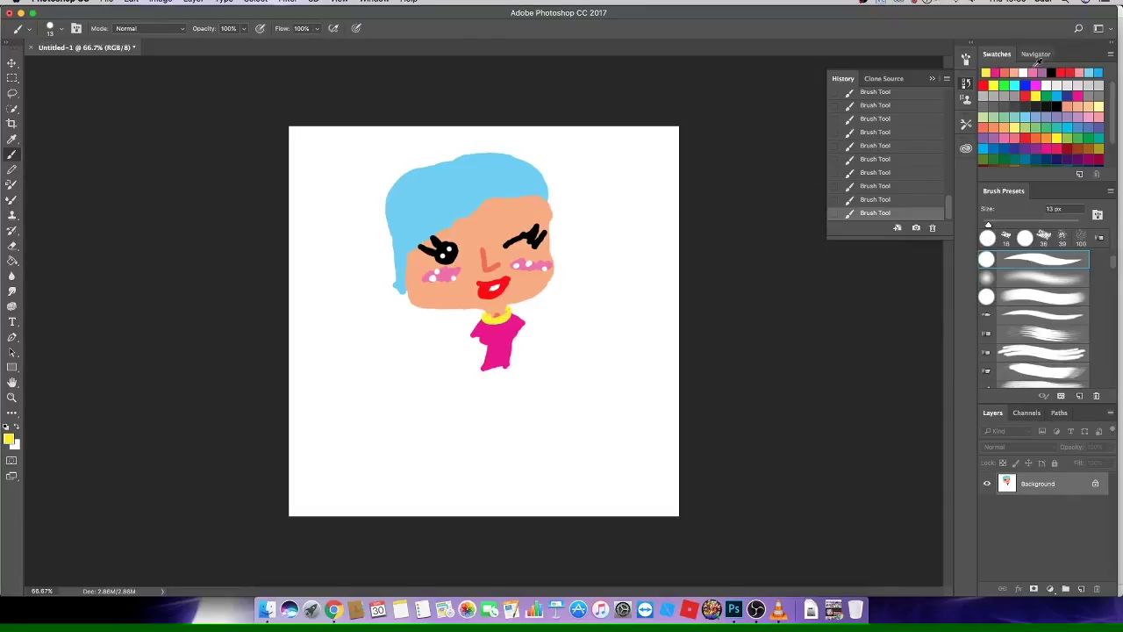
left_click(1064, 149)
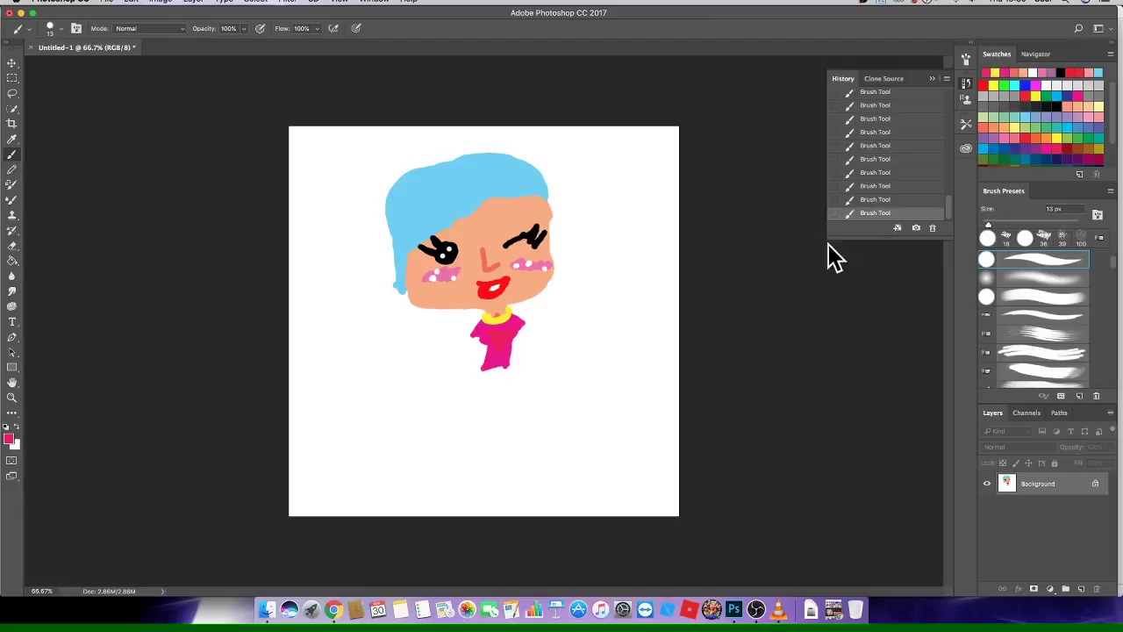
left_click(995, 125)
mouse_move(479, 337)
left_mouse_down()
mouse_move(451, 361)
mouse_move(459, 368)
mouse_move(466, 356)
left_mouse_up()
Erase the salmon arm with a 49 px eraser and paint a thinner peach arm instead.
left_click(1024, 72)
left_click(12, 246)
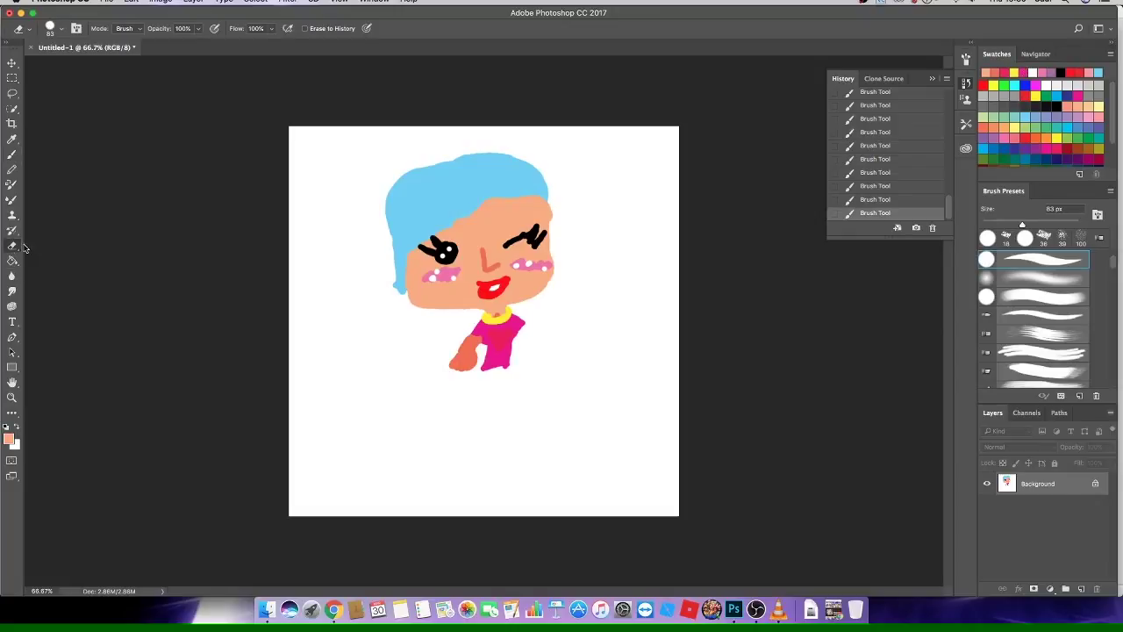
left_click_drag(988, 224, 1006, 225)
mouse_move(462, 359)
left_mouse_down()
mouse_move(456, 368)
mouse_move(472, 344)
left_mouse_up()
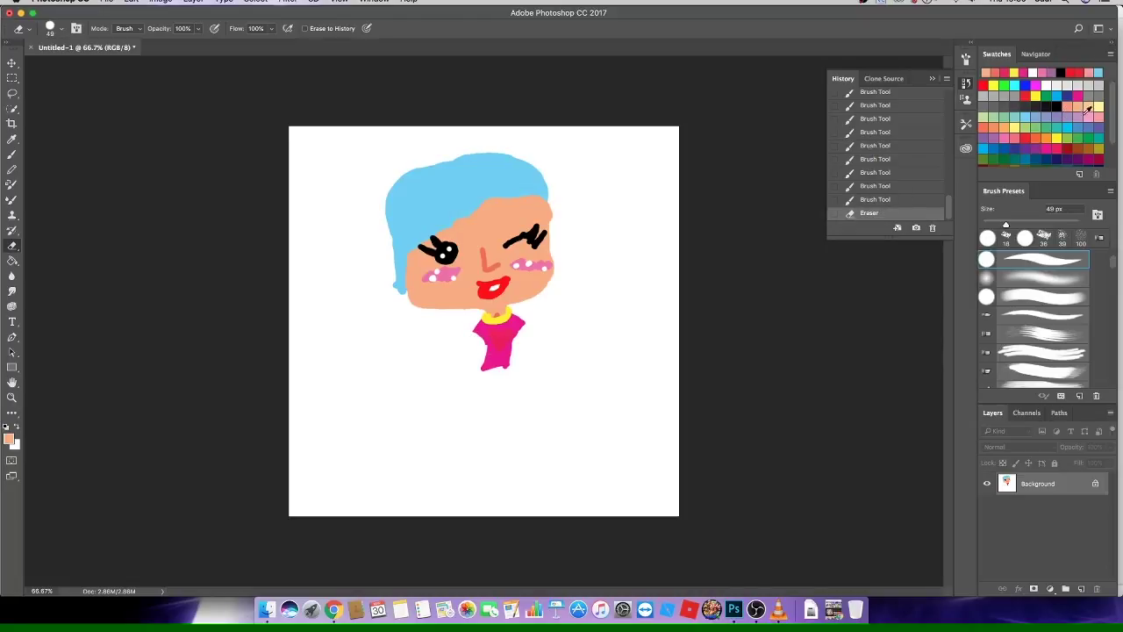
left_click(1068, 108)
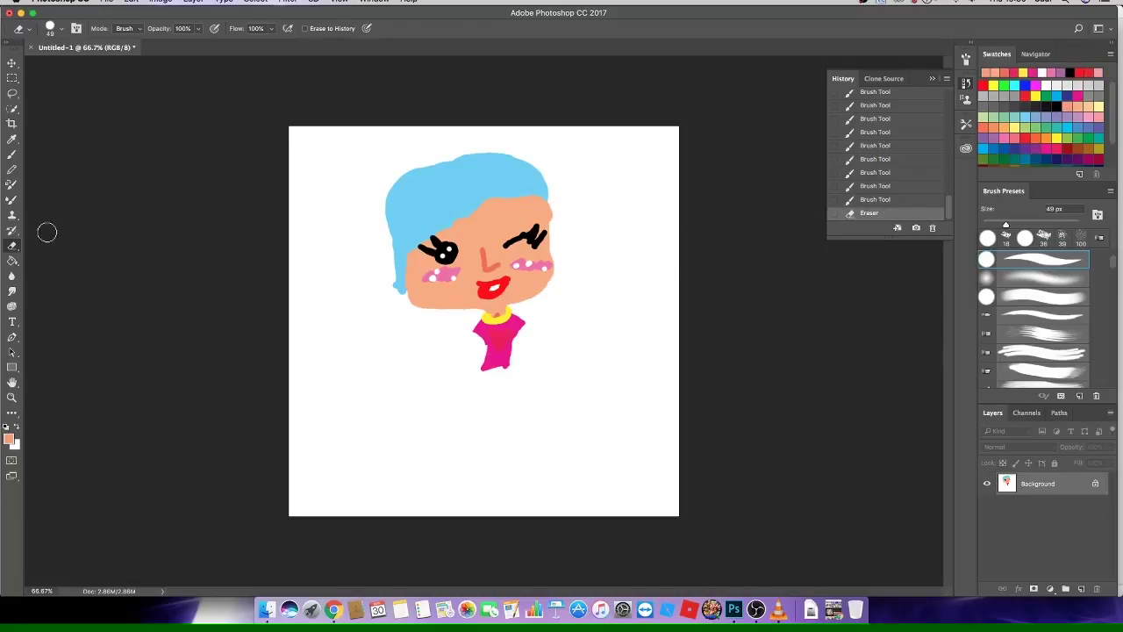
left_click(12, 168)
left_click(12, 156)
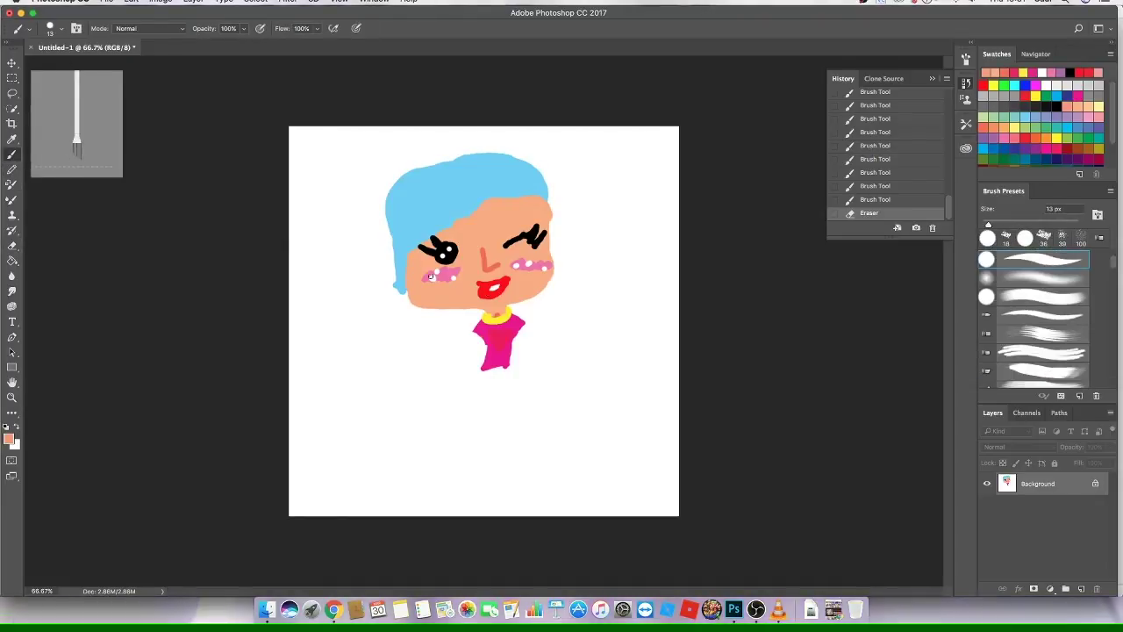
left_click_drag(479, 338, 456, 368)
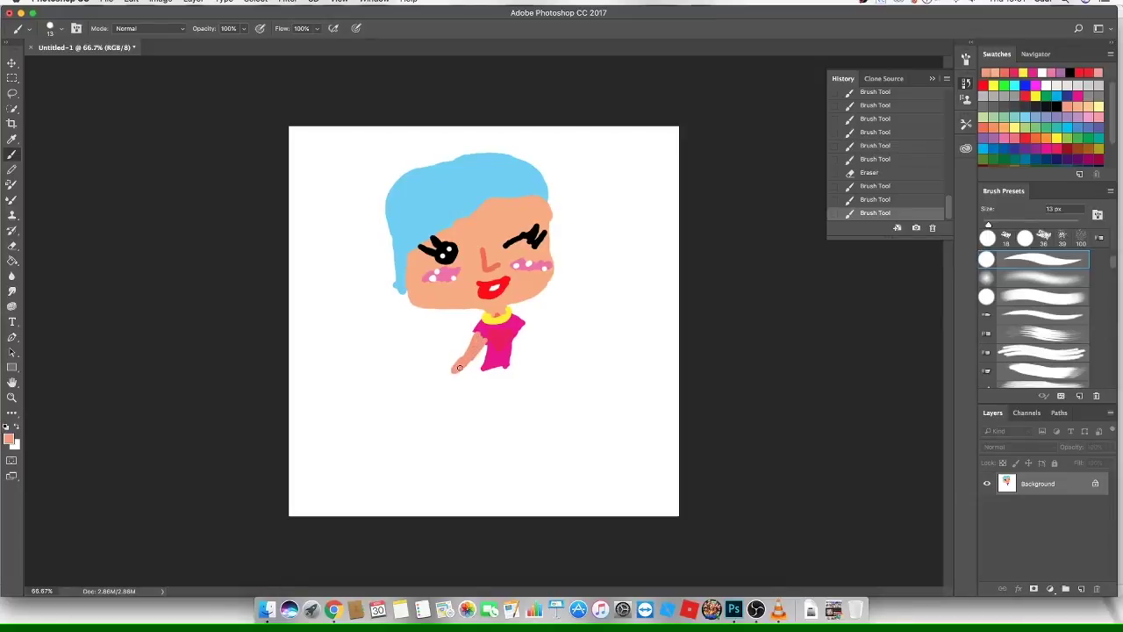
Paint a peach right arm, then outline and fill a pink coat around the body.
left_click_drag(521, 327, 511, 351)
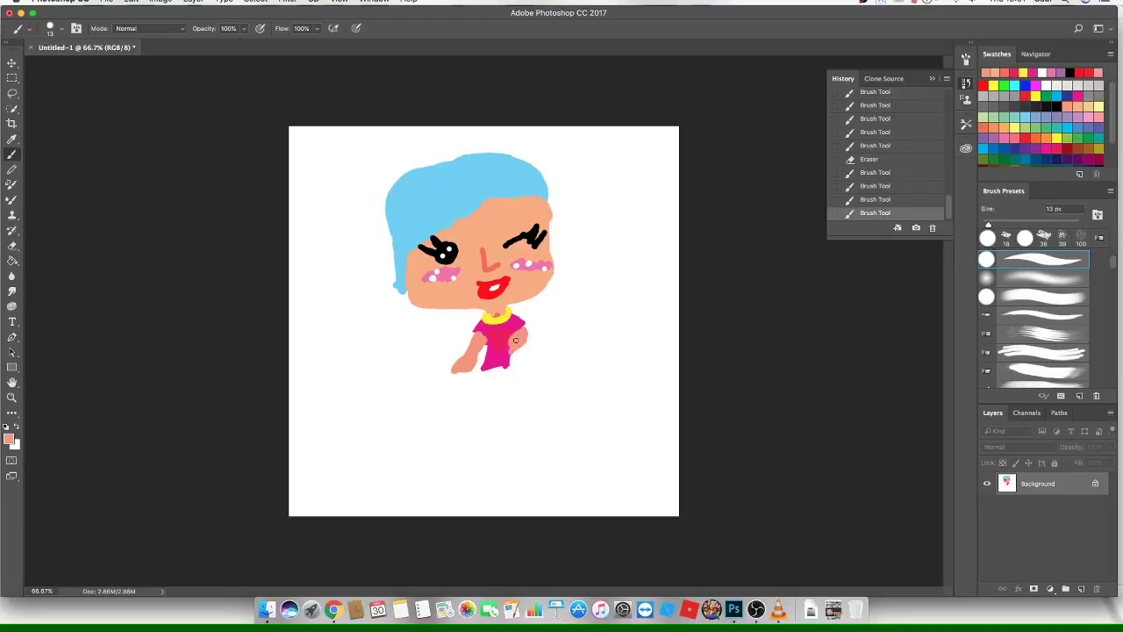
left_click_drag(517, 334, 520, 350)
left_click(505, 352)
left_click(1005, 139)
mouse_move(411, 305)
left_mouse_down()
mouse_move(508, 366)
mouse_move(457, 372)
mouse_move(484, 349)
left_mouse_up()
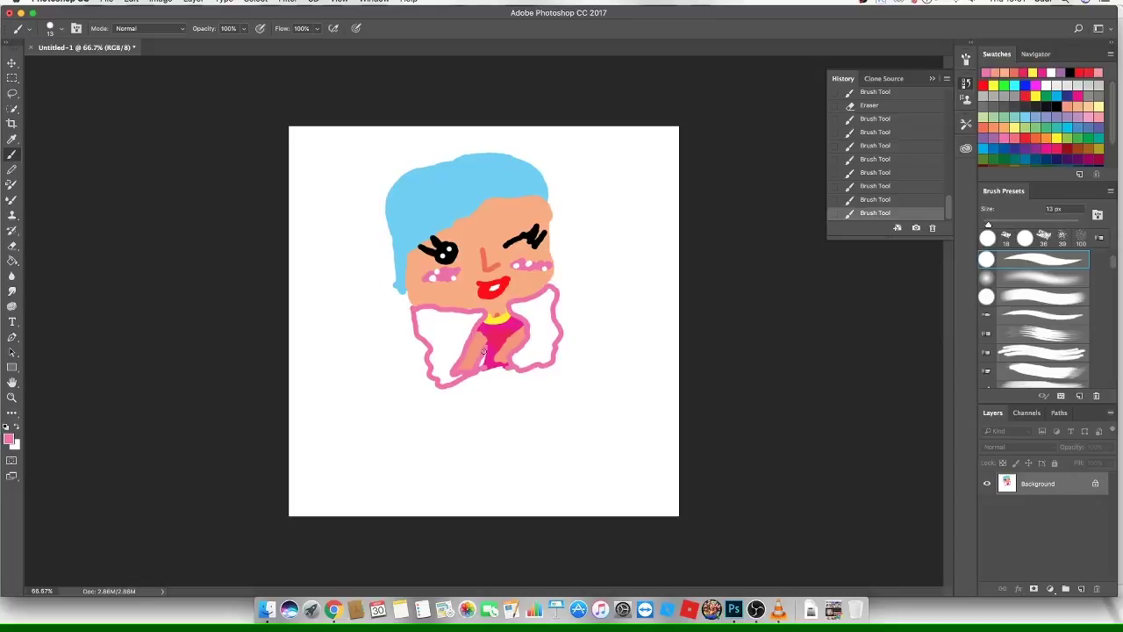
mouse_move(444, 342)
left_mouse_down()
mouse_move(448, 374)
mouse_move(434, 355)
mouse_move(472, 328)
mouse_move(444, 347)
mouse_move(426, 342)
mouse_move(420, 310)
mouse_move(485, 313)
mouse_move(456, 333)
mouse_move(424, 319)
mouse_move(461, 316)
left_mouse_up()
mouse_move(538, 307)
left_mouse_down()
mouse_move(516, 309)
mouse_move(551, 297)
mouse_move(516, 361)
mouse_move(548, 351)
mouse_move(556, 325)
mouse_move(539, 342)
left_mouse_up()
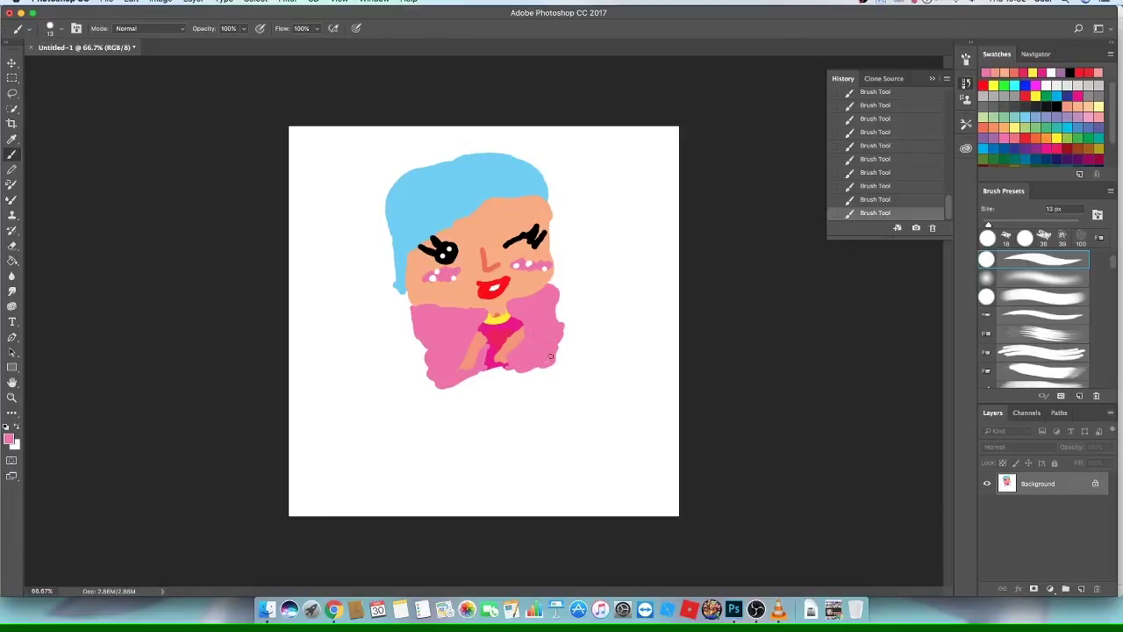
left_click(1058, 137)
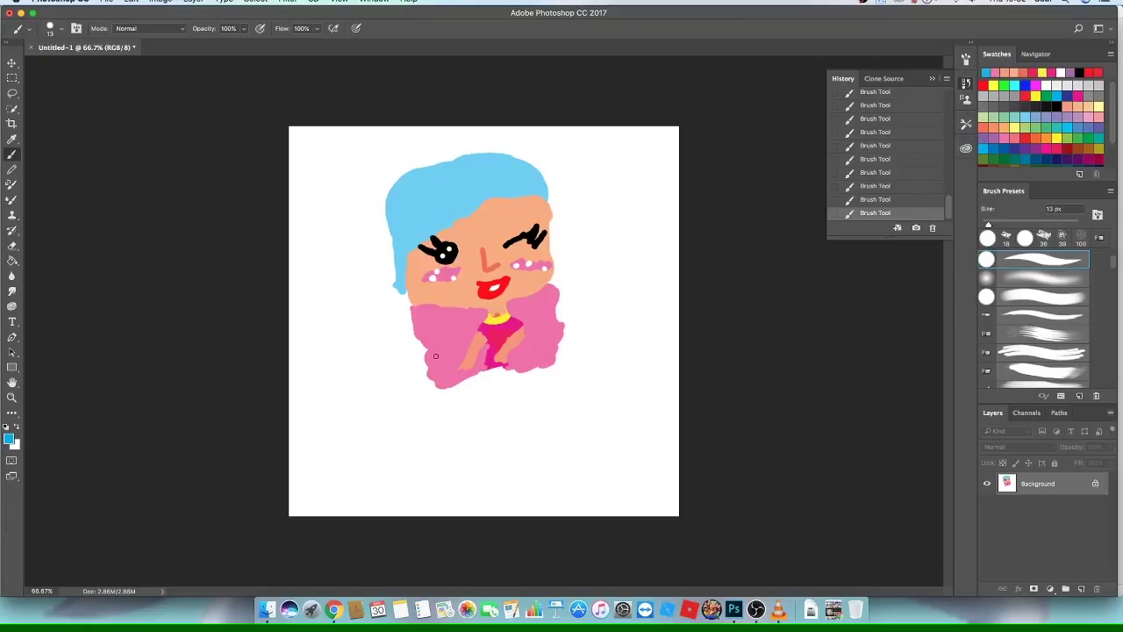
Paint blue legs below the pink coat, ending in a black foot.
mouse_move(485, 367)
left_mouse_down()
mouse_move(482, 382)
mouse_move(502, 402)
mouse_move(507, 365)
mouse_move(484, 368)
mouse_move(497, 384)
mouse_move(484, 400)
left_mouse_up()
left_click(1000, 149)
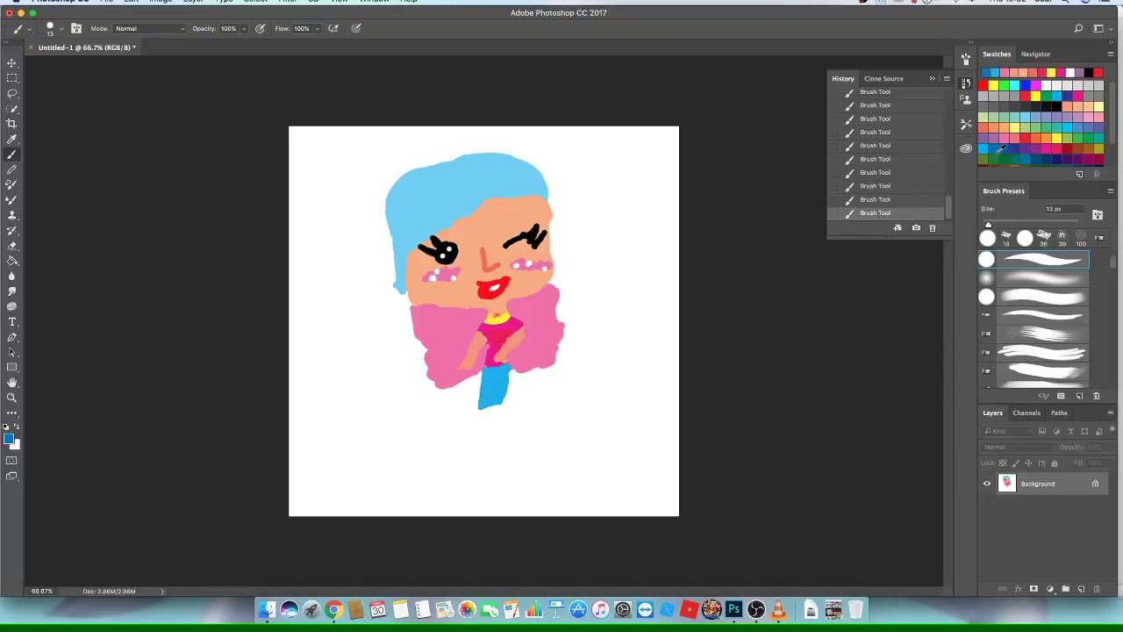
mouse_move(490, 380)
left_mouse_down()
mouse_move(487, 407)
mouse_move(504, 406)
mouse_move(482, 418)
mouse_move(493, 422)
left_mouse_up()
left_click(1056, 105)
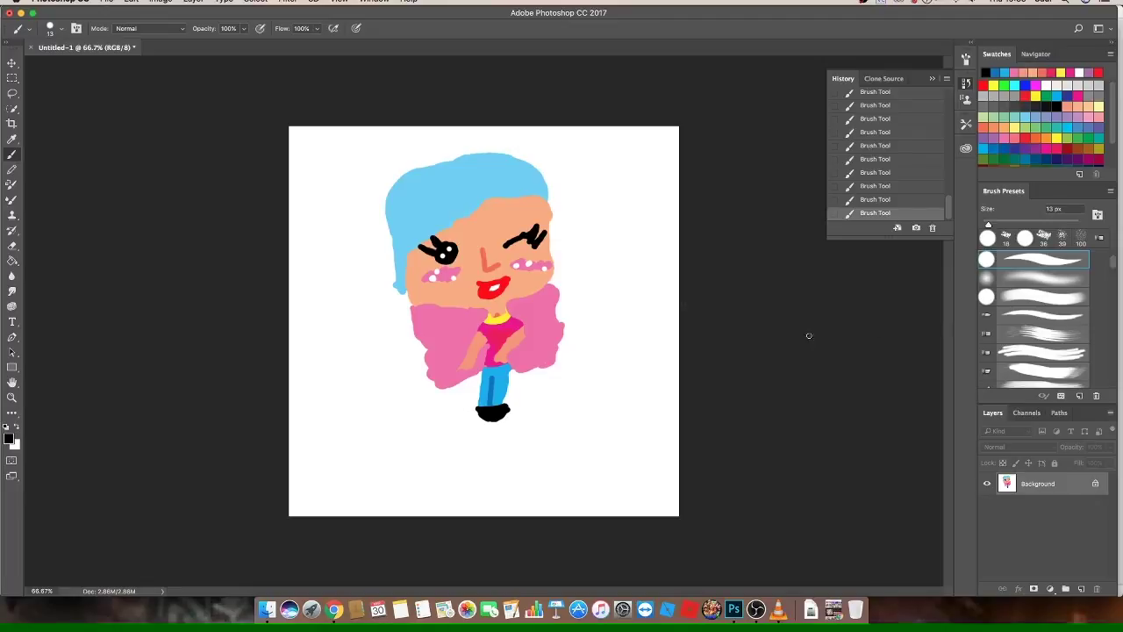
left_click(1075, 148)
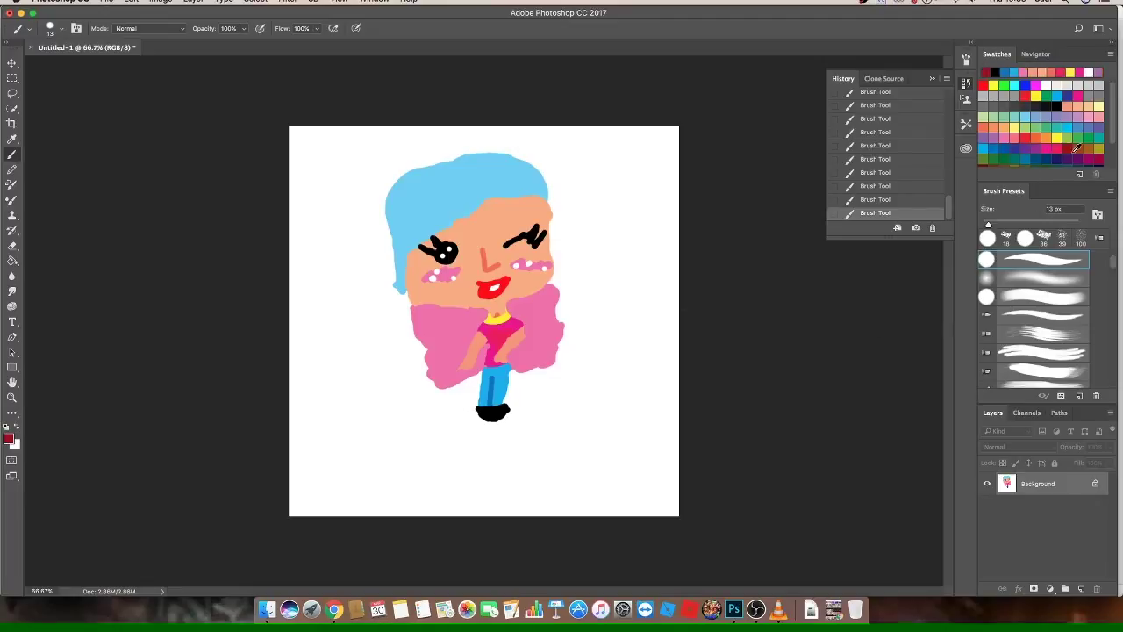
Handwrite a dark red signature with a small heart beneath the girl.
left_click_drag(361, 418, 389, 482)
left_click_drag(396, 439, 399, 481)
mouse_move(477, 440)
left_mouse_down()
mouse_move(509, 474)
mouse_move(609, 439)
mouse_move(649, 456)
mouse_move(674, 426)
mouse_move(641, 487)
left_mouse_up()
mouse_move(565, 487)
left_mouse_down()
mouse_move(538, 482)
mouse_move(554, 506)
left_mouse_up()
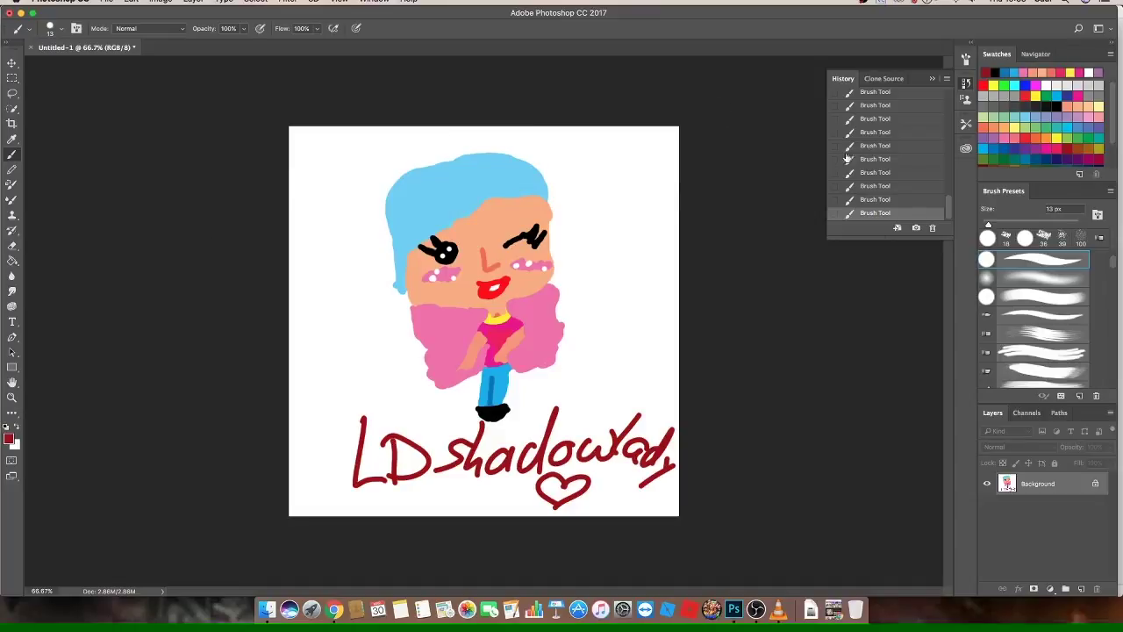
Erase the whole drawing with a 125 px eraser.
left_click(13, 247)
left_click_drag(1006, 225, 1036, 224)
mouse_move(452, 226)
left_mouse_down()
mouse_move(494, 193)
mouse_move(564, 225)
mouse_move(403, 363)
mouse_move(442, 447)
mouse_move(619, 465)
mouse_move(552, 381)
mouse_move(504, 419)
left_mouse_up()
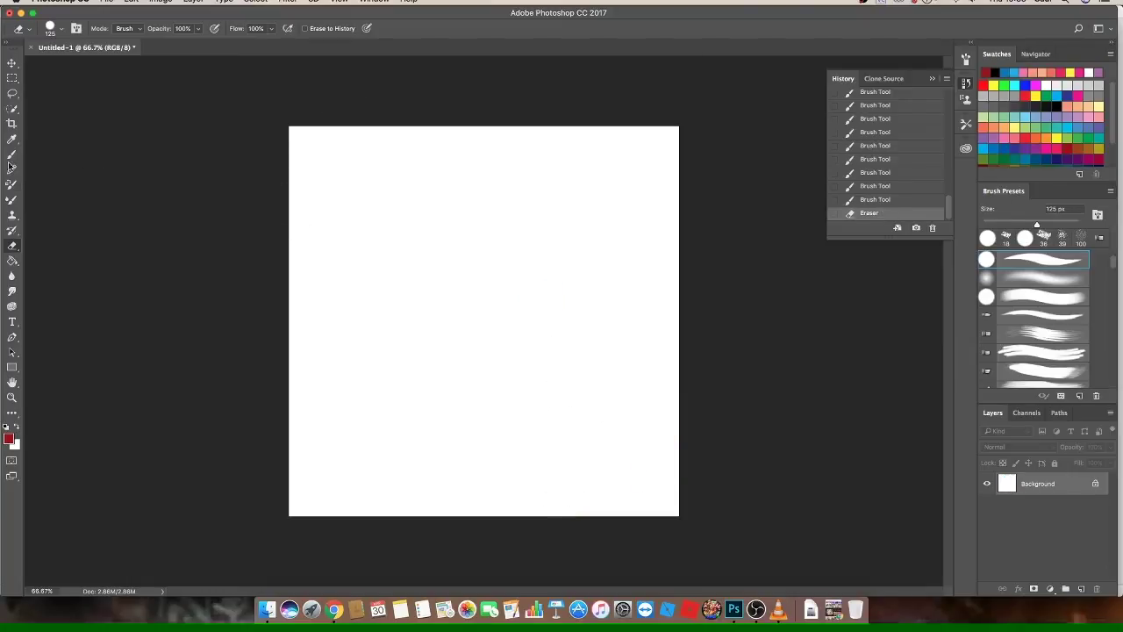
Draw two salmon U-shaped face outlines, each with a small neck blob below.
left_click(14, 262)
key("b")
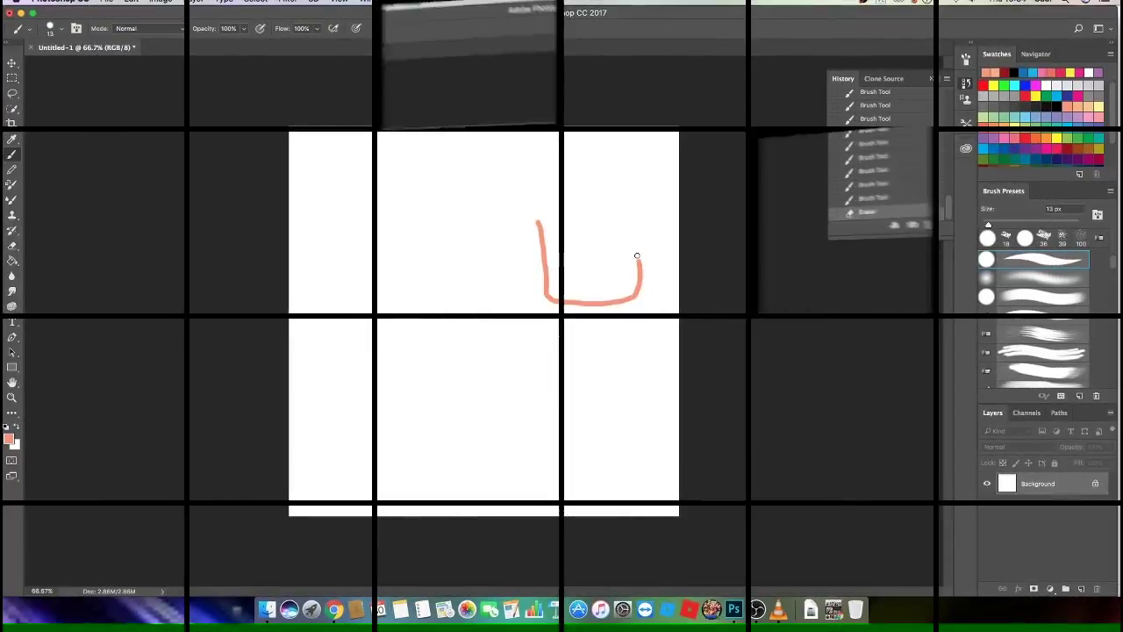
left_click_drag(637, 255, 629, 206)
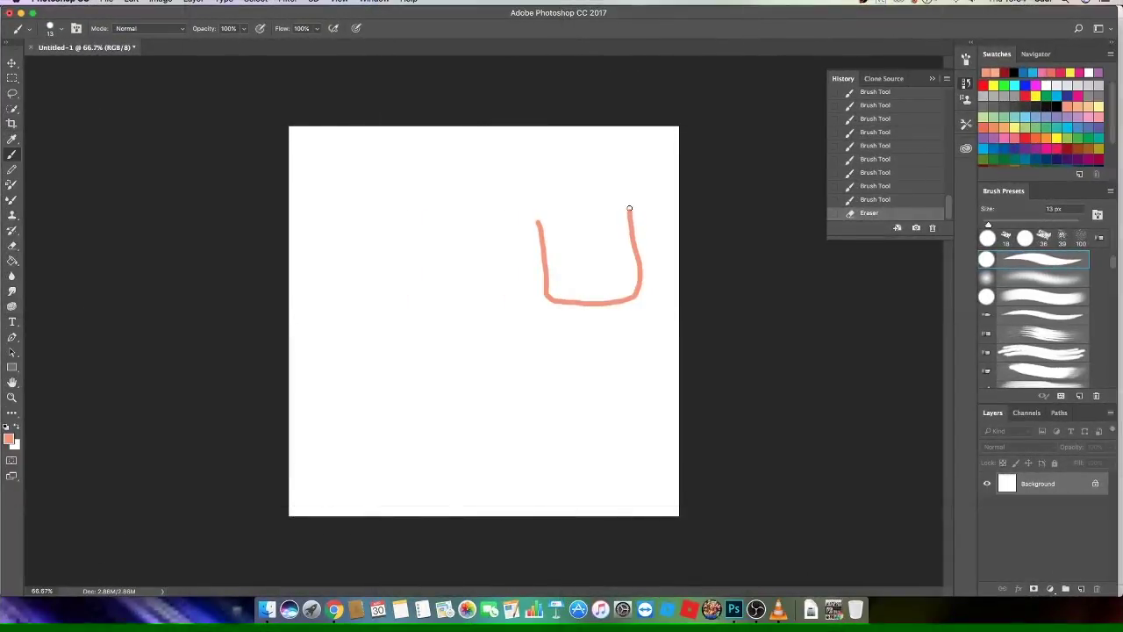
mouse_move(345, 224)
left_mouse_down()
mouse_move(432, 250)
mouse_move(420, 209)
left_mouse_up()
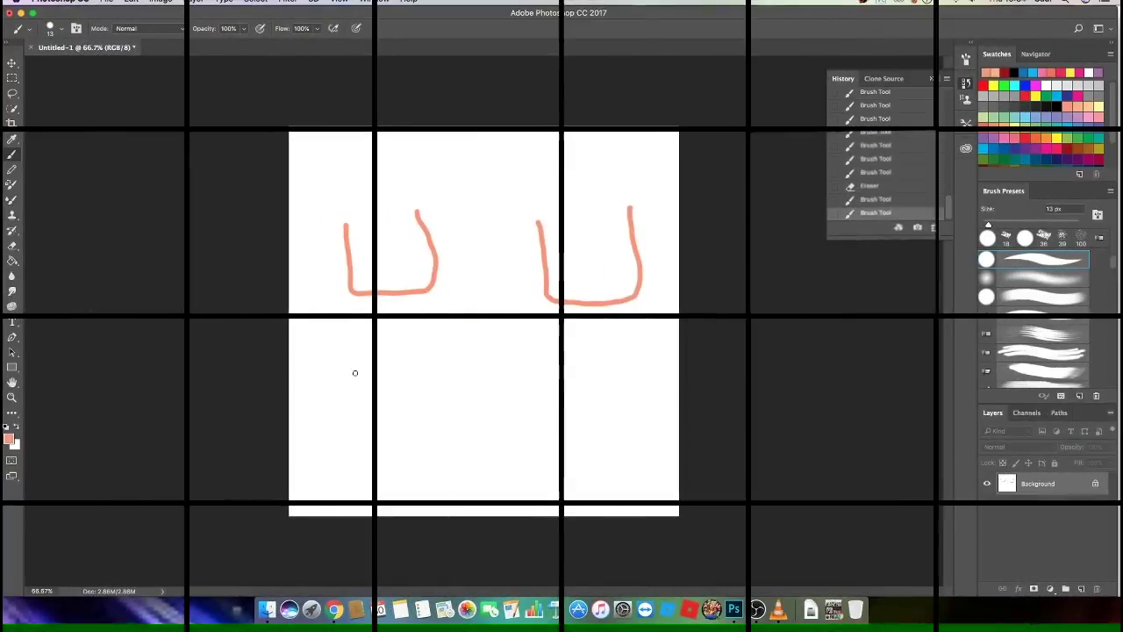
mouse_move(387, 295)
left_mouse_down()
mouse_move(389, 311)
mouse_move(398, 301)
left_mouse_up()
left_click(393, 296)
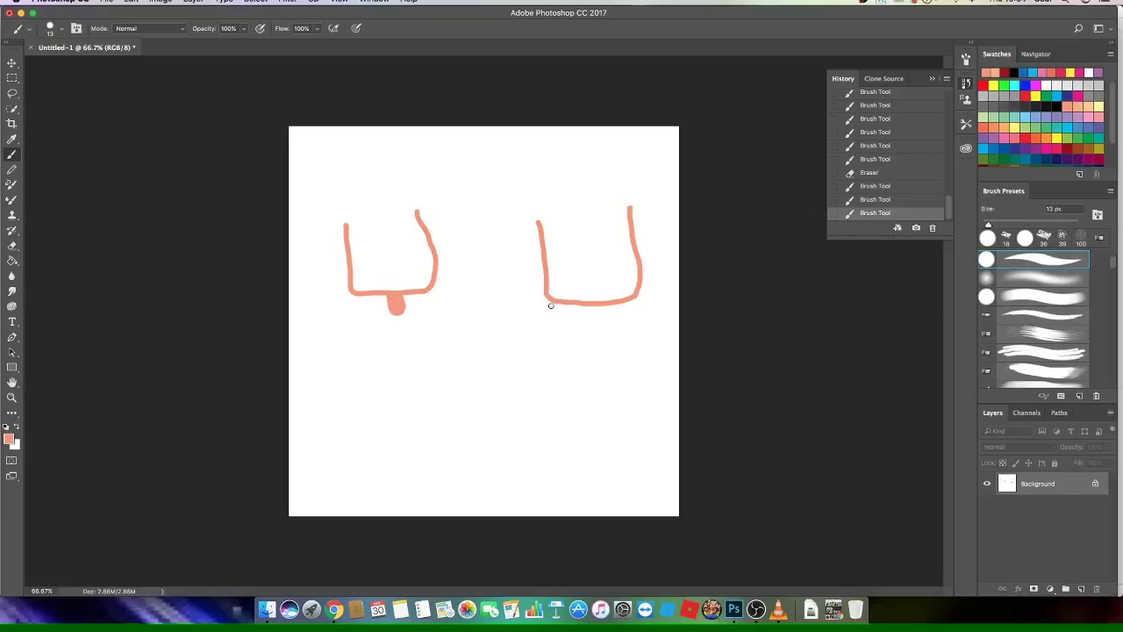
left_click_drag(582, 311, 595, 321)
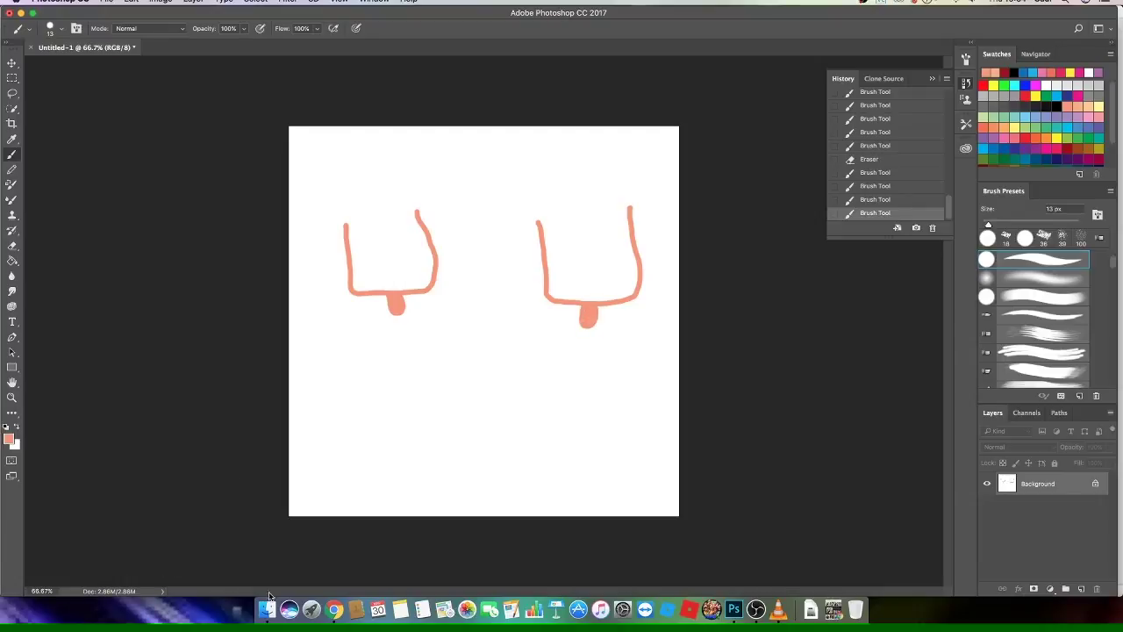
left_click(330, 605)
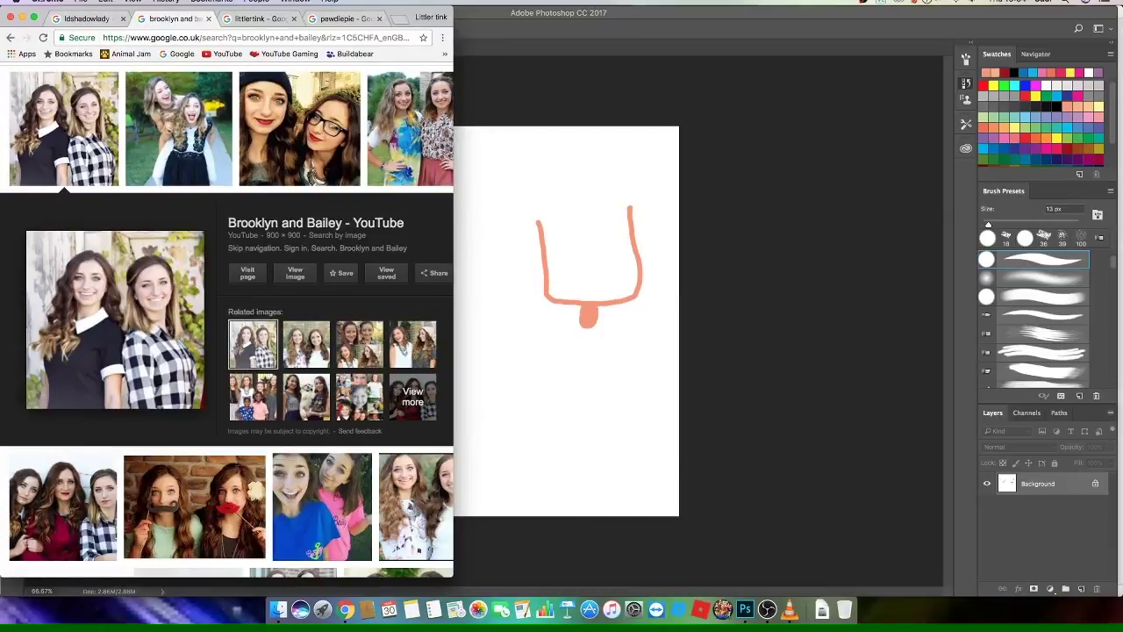
left_click(23, 17)
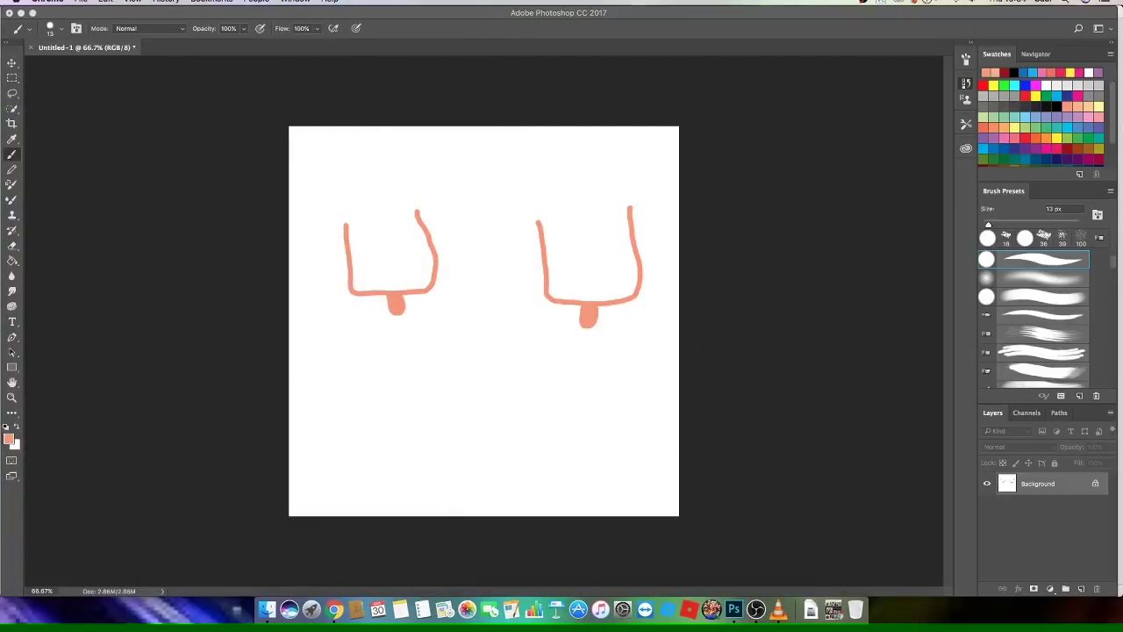
Extend the peach skin tone down the left edge of the right figure's face.
left_click(1115, 123)
scroll(1096, 123, "down", 2)
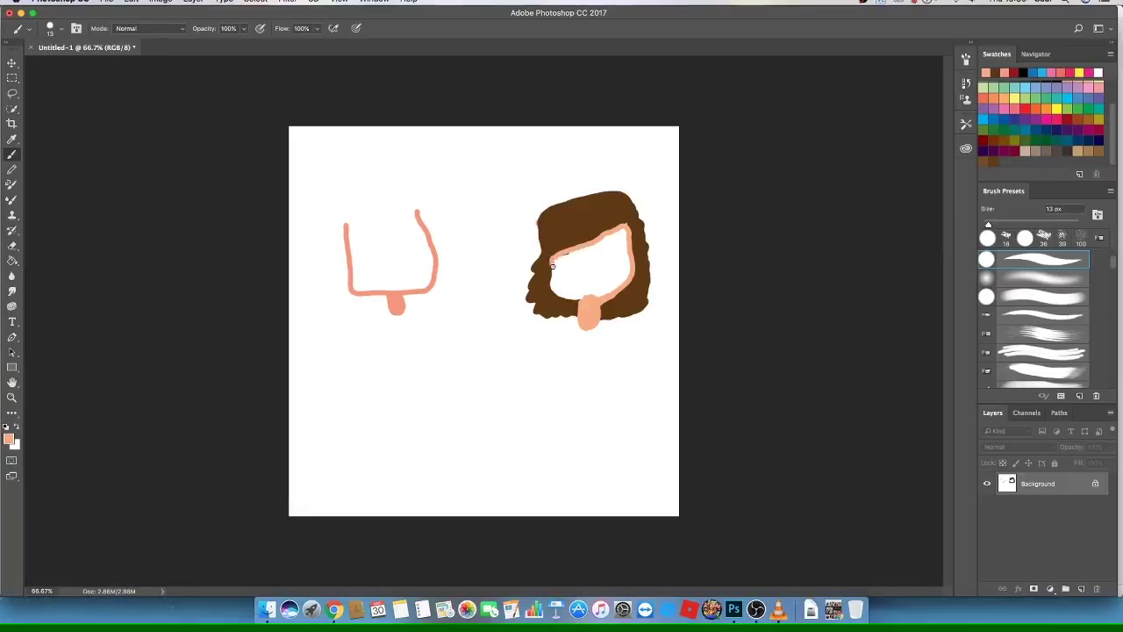
mouse_move(552, 265)
left_mouse_down()
mouse_move(578, 300)
mouse_move(558, 263)
mouse_move(569, 257)
mouse_move(581, 296)
mouse_move(598, 274)
mouse_move(593, 304)
mouse_move(619, 281)
mouse_move(623, 256)
mouse_move(610, 265)
mouse_move(587, 250)
mouse_move(630, 246)
mouse_move(618, 237)
mouse_move(608, 247)
left_mouse_up()
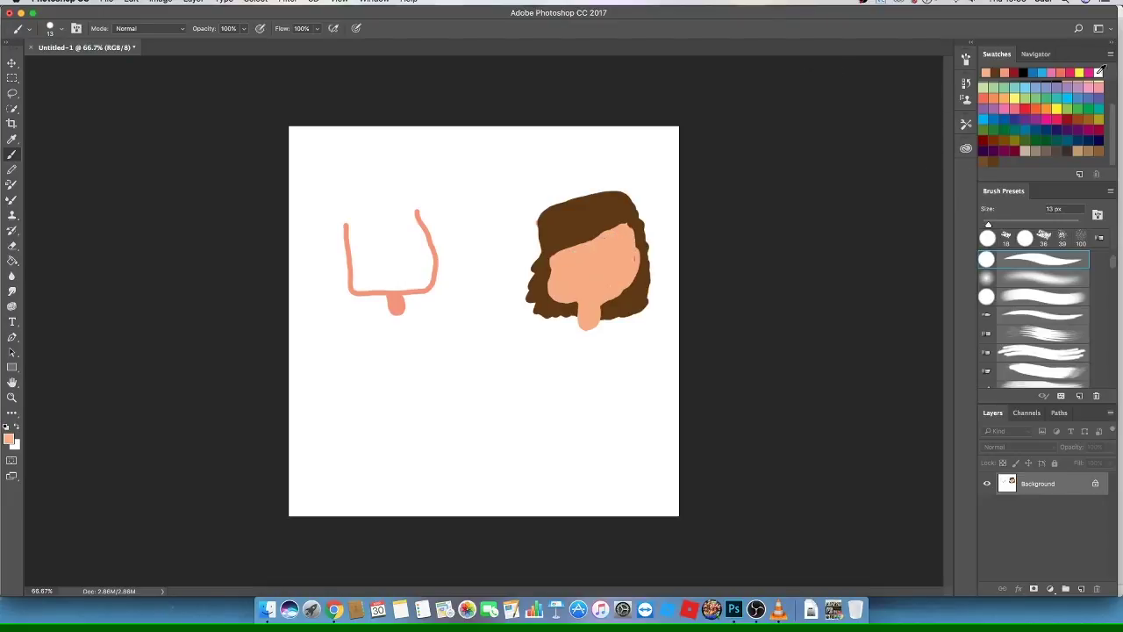
Paint the figure's blue top, from the collar below the neck to a wider bottom.
left_click(1032, 71)
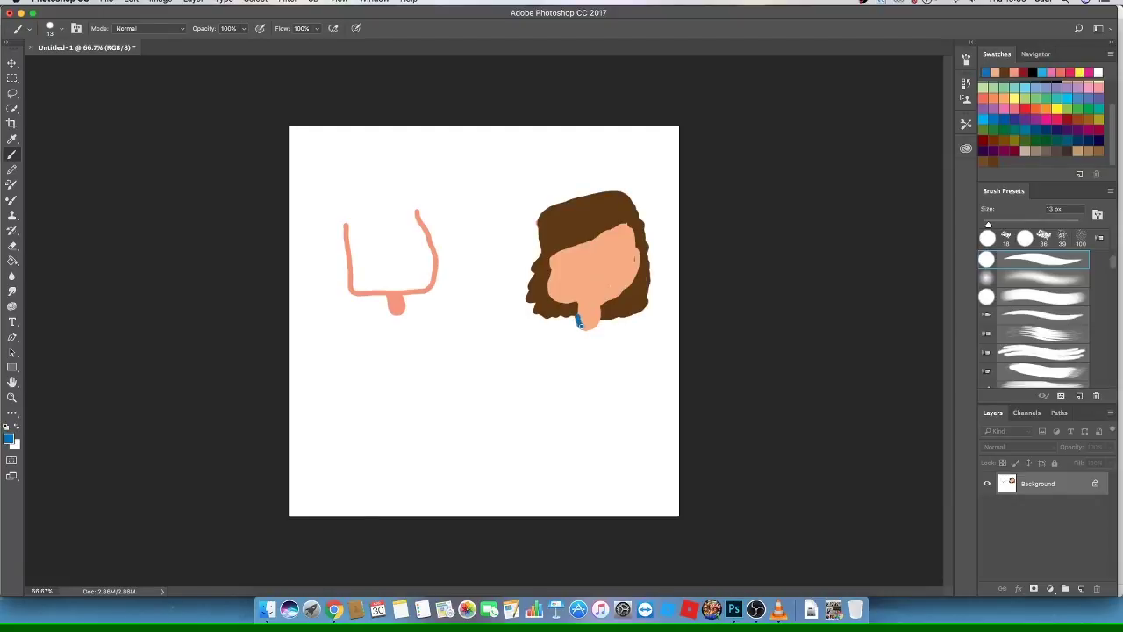
mouse_move(604, 319)
left_mouse_down()
mouse_move(579, 334)
mouse_move(590, 364)
mouse_move(588, 341)
mouse_move(613, 328)
mouse_move(588, 351)
left_mouse_up()
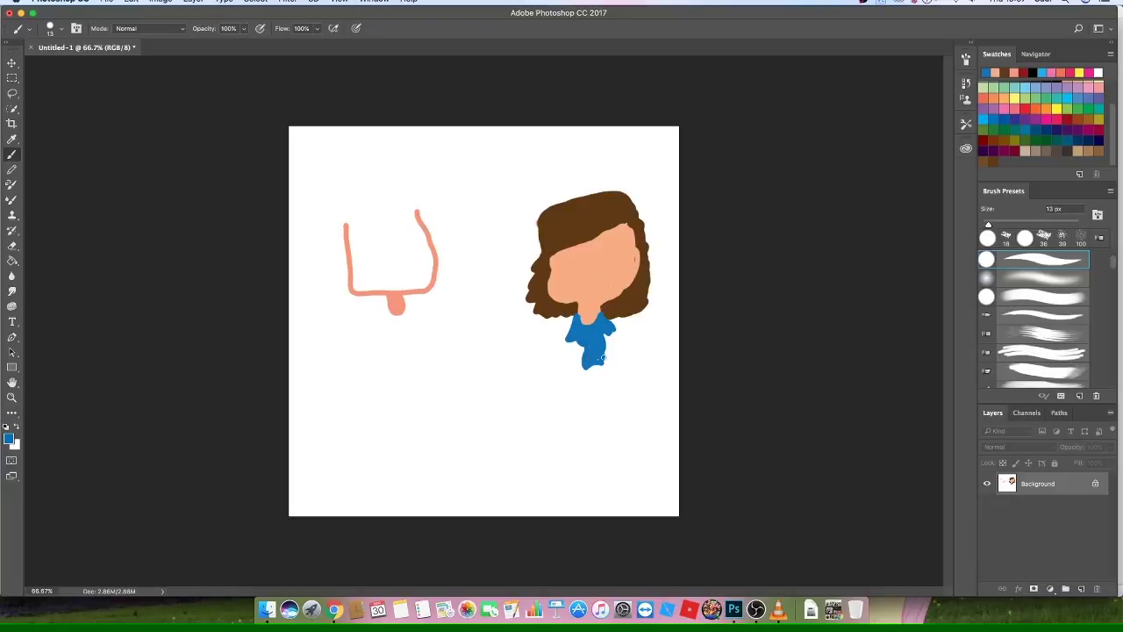
left_click_drag(603, 363, 594, 365)
Paint a beige heart on the blue top and peach arms on both sides.
left_click(1028, 149)
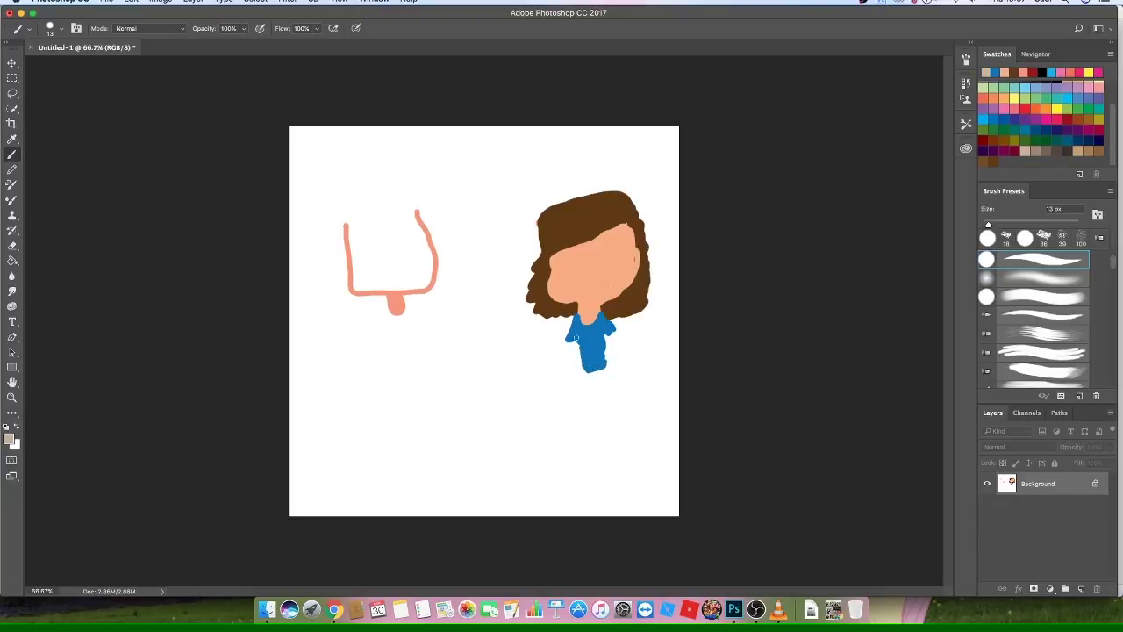
left_click_drag(593, 347, 592, 351)
left_click(1004, 72)
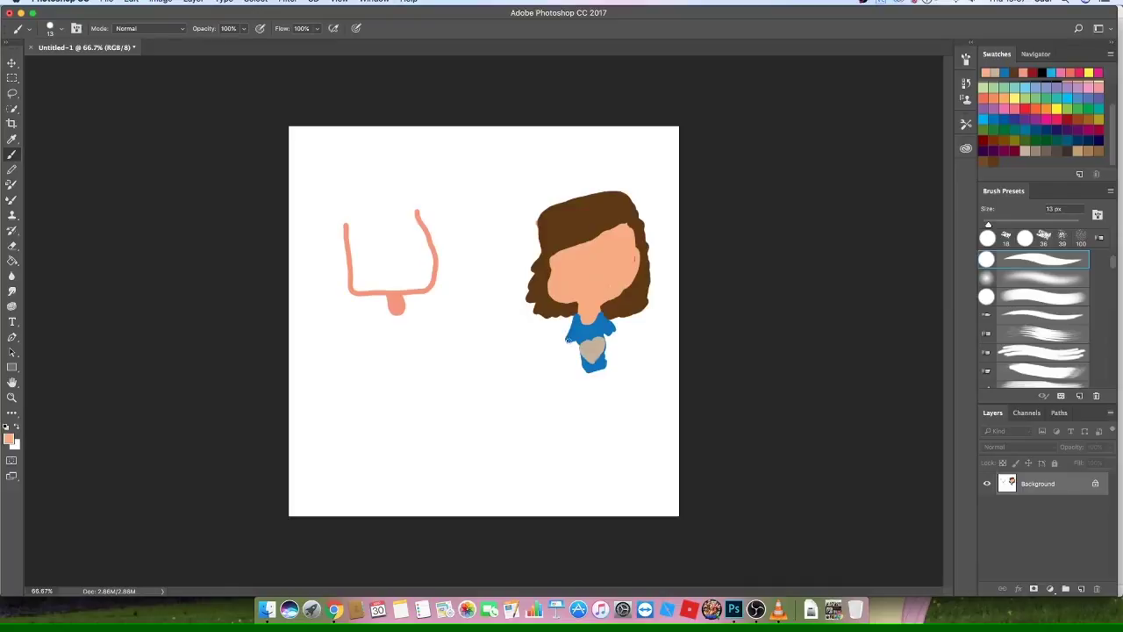
left_click_drag(571, 353, 569, 368)
left_click_drag(613, 337, 606, 336)
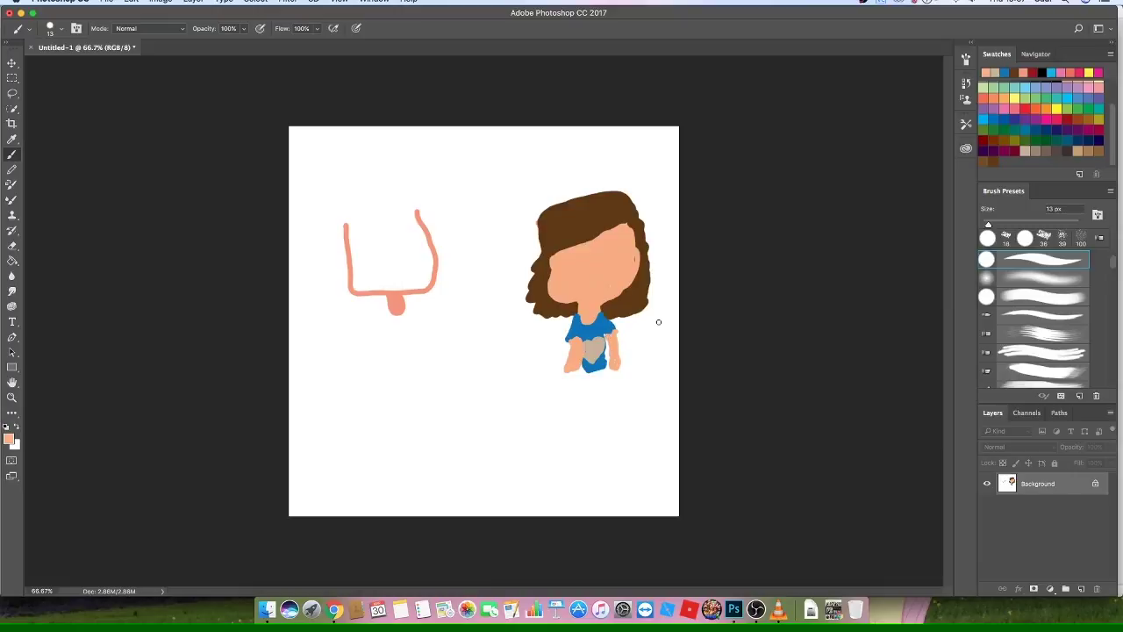
Paint blue legs, an orange shoe and the girl's first black eye.
left_click(984, 117)
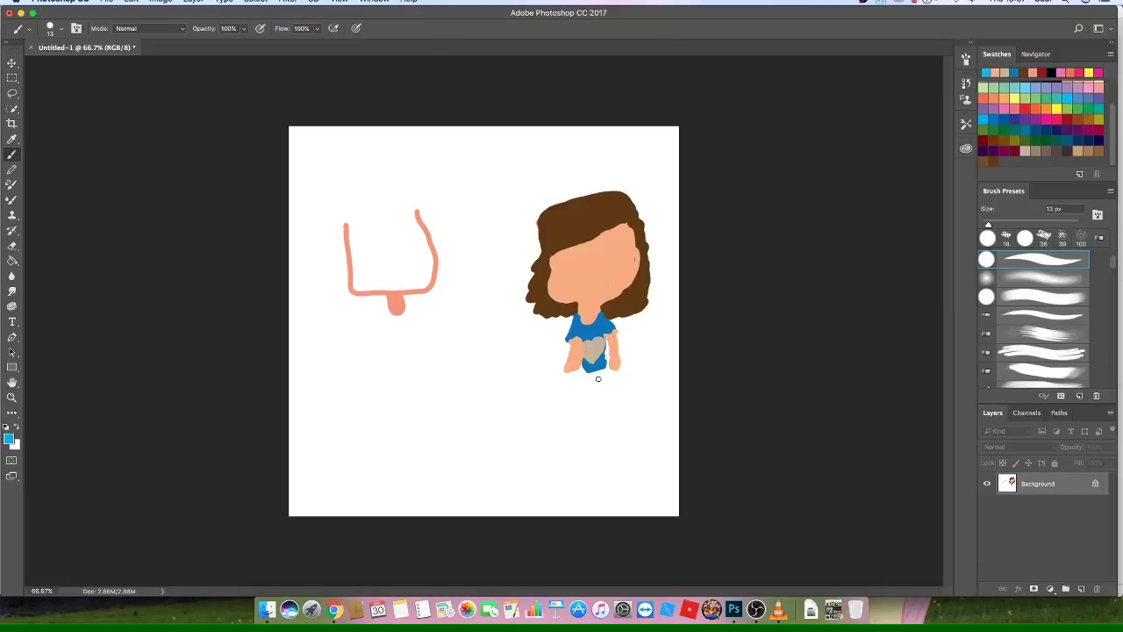
mouse_move(591, 369)
left_mouse_down()
mouse_move(619, 397)
mouse_move(614, 419)
mouse_move(598, 395)
mouse_move(582, 425)
mouse_move(583, 373)
mouse_move(606, 382)
mouse_move(589, 397)
mouse_move(584, 386)
mouse_move(610, 389)
mouse_move(618, 405)
left_mouse_up()
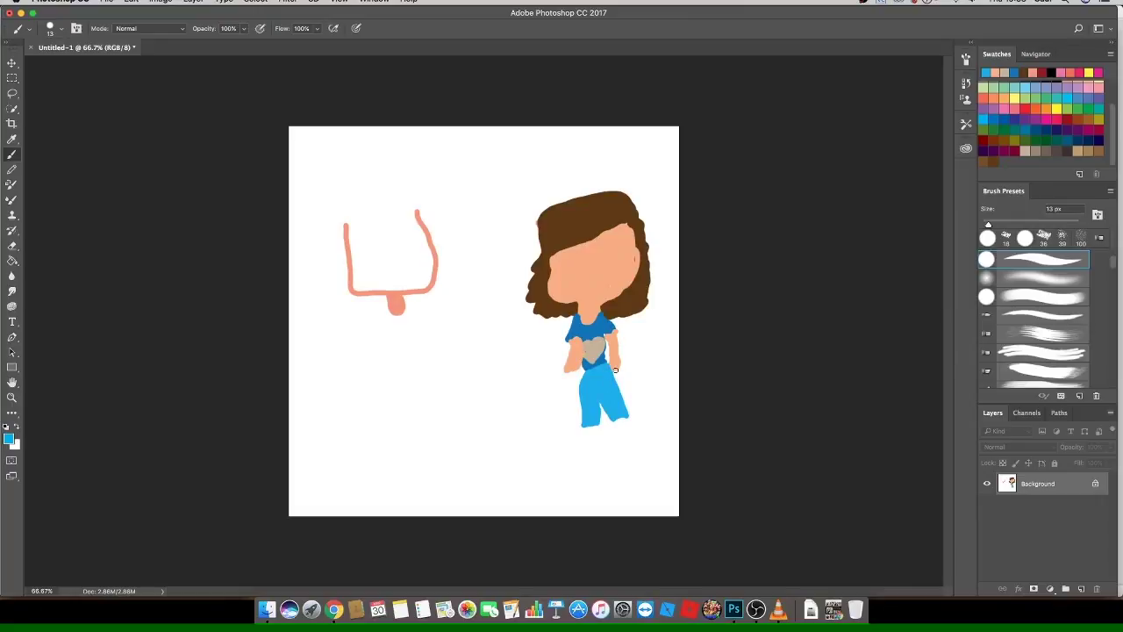
left_click(1050, 109)
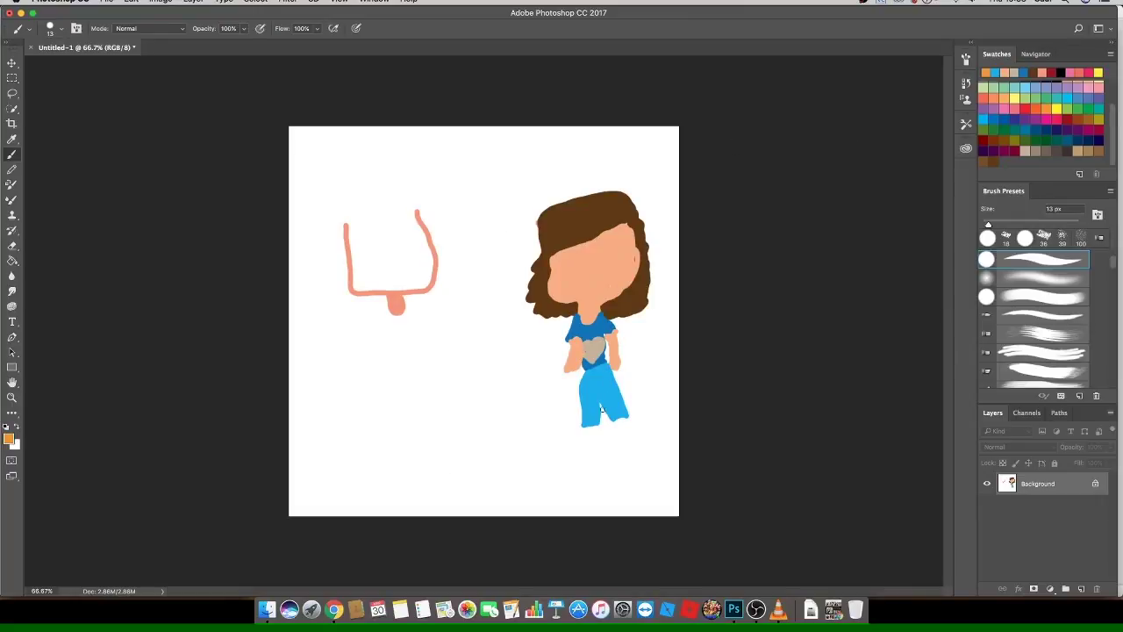
mouse_move(600, 423)
left_mouse_down()
mouse_move(579, 430)
mouse_move(628, 423)
left_mouse_up()
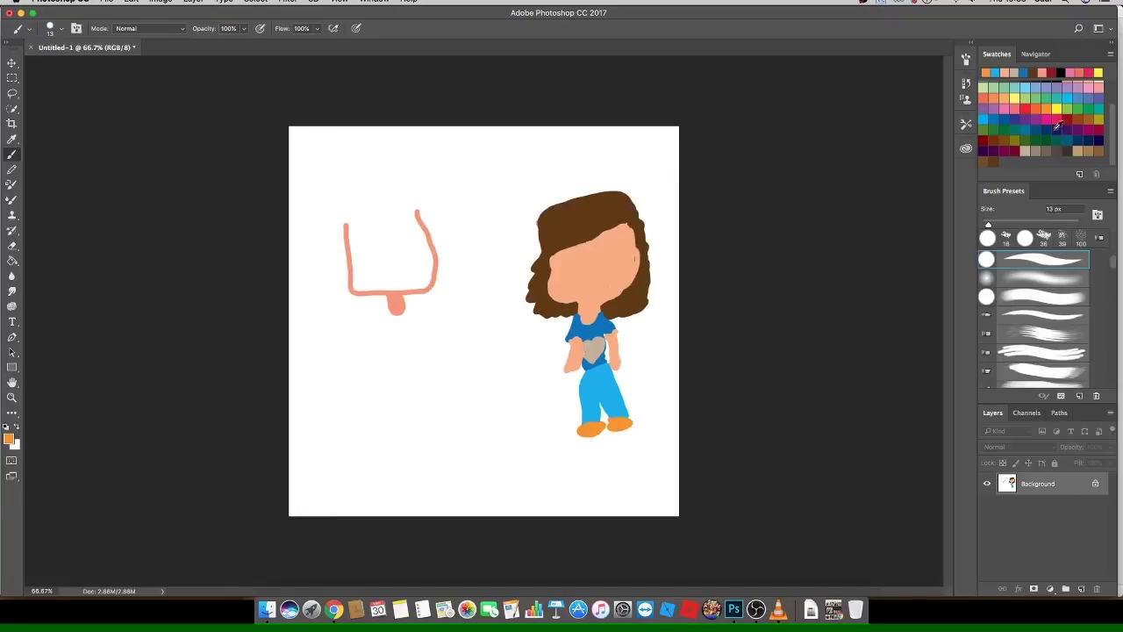
left_click(1060, 72)
mouse_move(613, 257)
left_mouse_down()
mouse_move(598, 256)
mouse_move(620, 254)
mouse_move(614, 265)
mouse_move(633, 242)
mouse_move(637, 254)
left_mouse_up()
Paint the second black eye and a dark red mouth, then cover the mouth with skin colour.
mouse_move(560, 264)
left_mouse_down()
mouse_move(553, 277)
mouse_move(568, 272)
mouse_move(554, 264)
left_mouse_up()
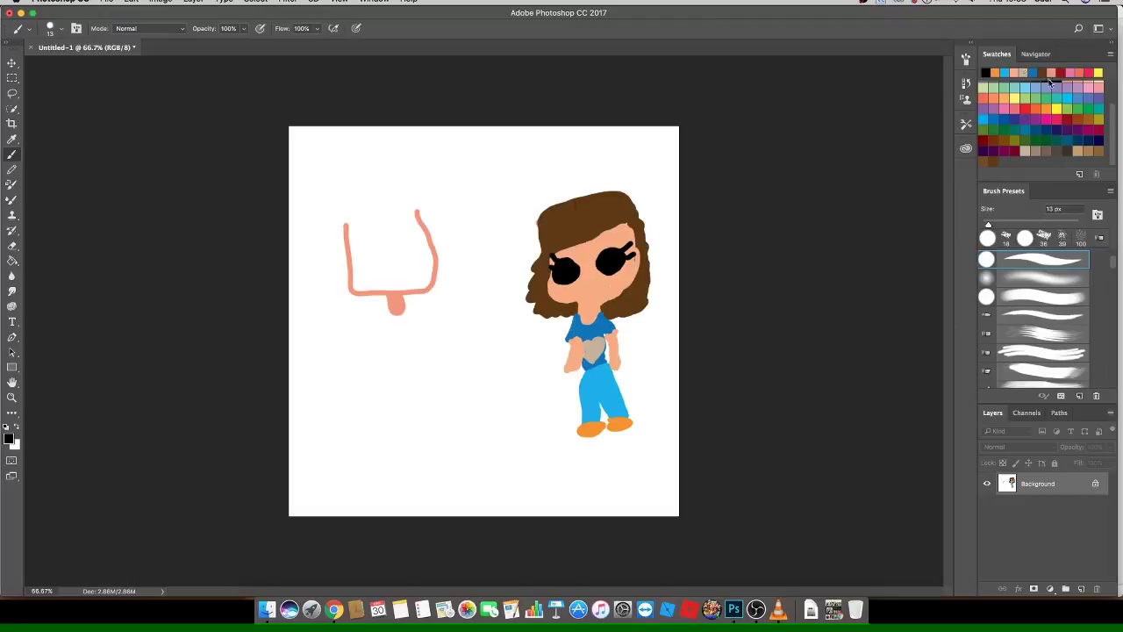
left_click(1055, 72)
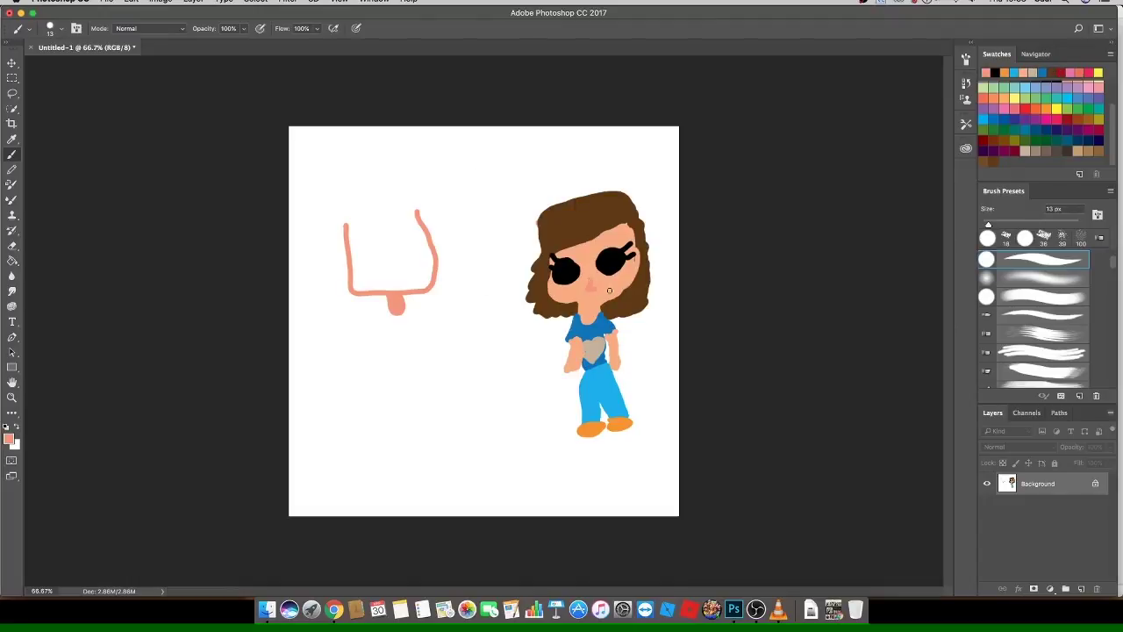
left_click(1068, 118)
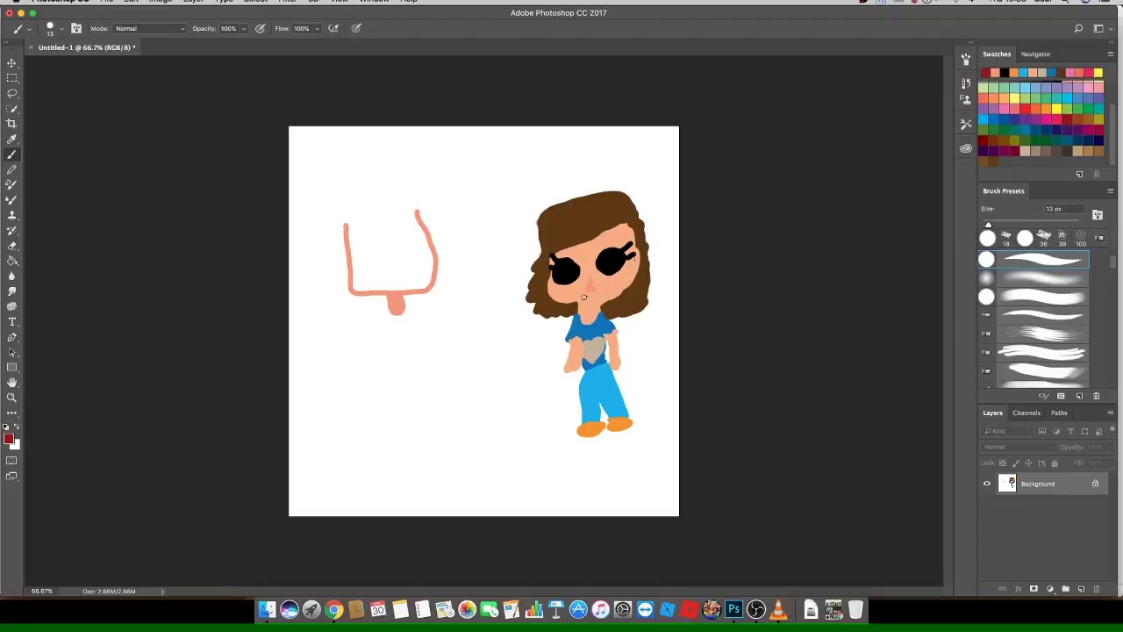
left_click_drag(581, 296, 608, 302)
left_click(1049, 99)
left_click(1036, 70)
left_click_drag(610, 296, 589, 300)
Paint a bright red smile, pink right-cheek blush and white highlight dots.
scroll(1044, 114, "up", 3)
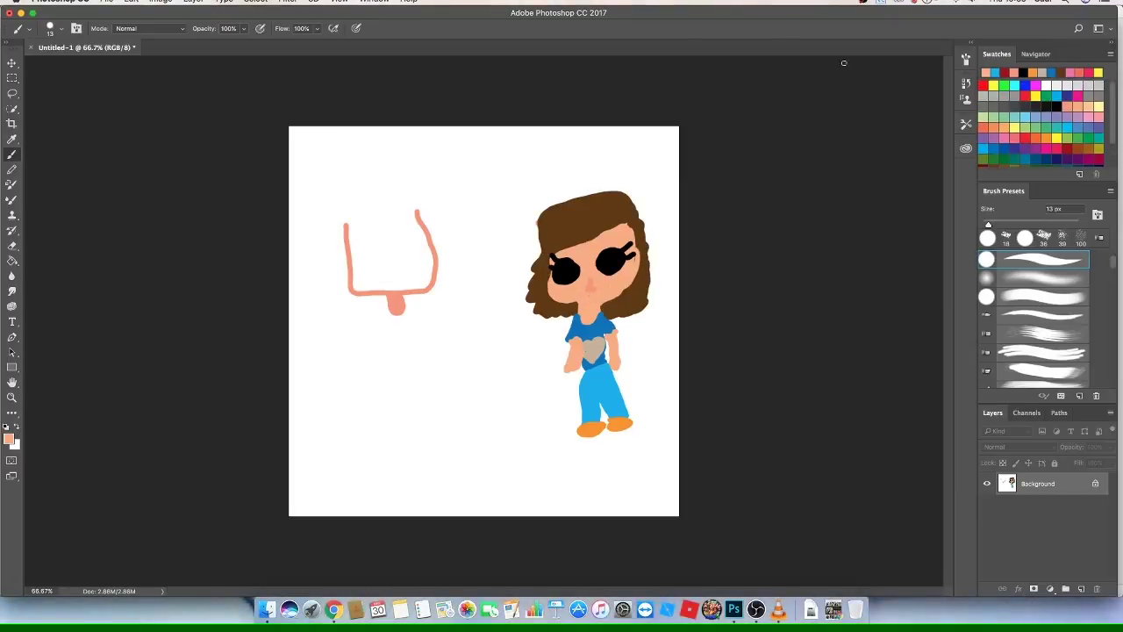
left_click(985, 85)
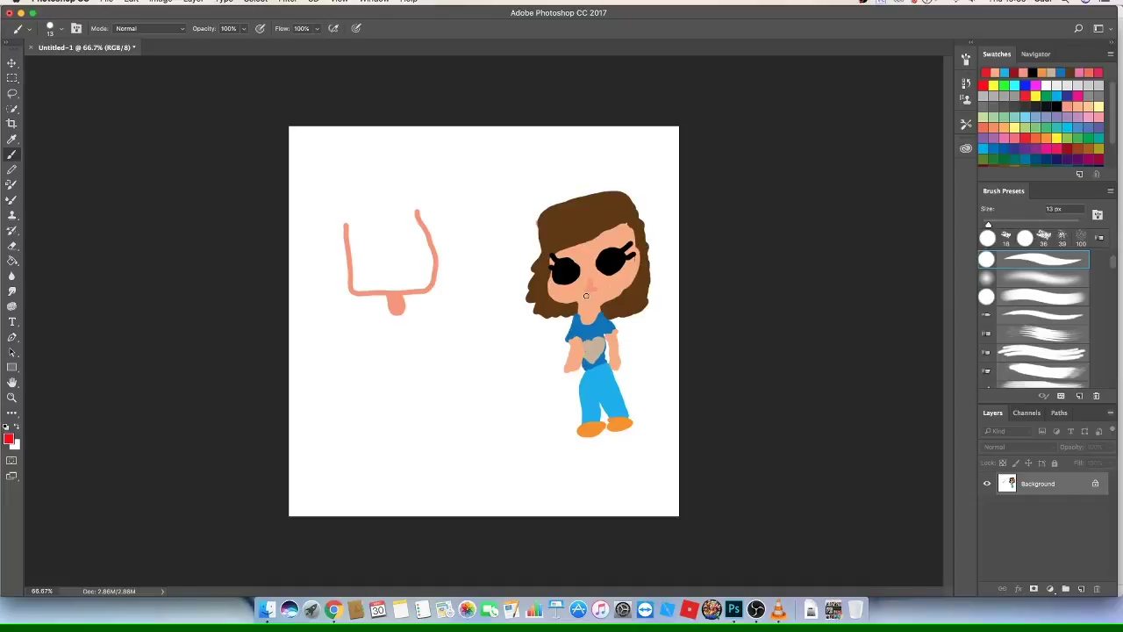
left_click_drag(592, 300, 612, 301)
left_click(1099, 106)
left_click_drag(614, 281, 625, 280)
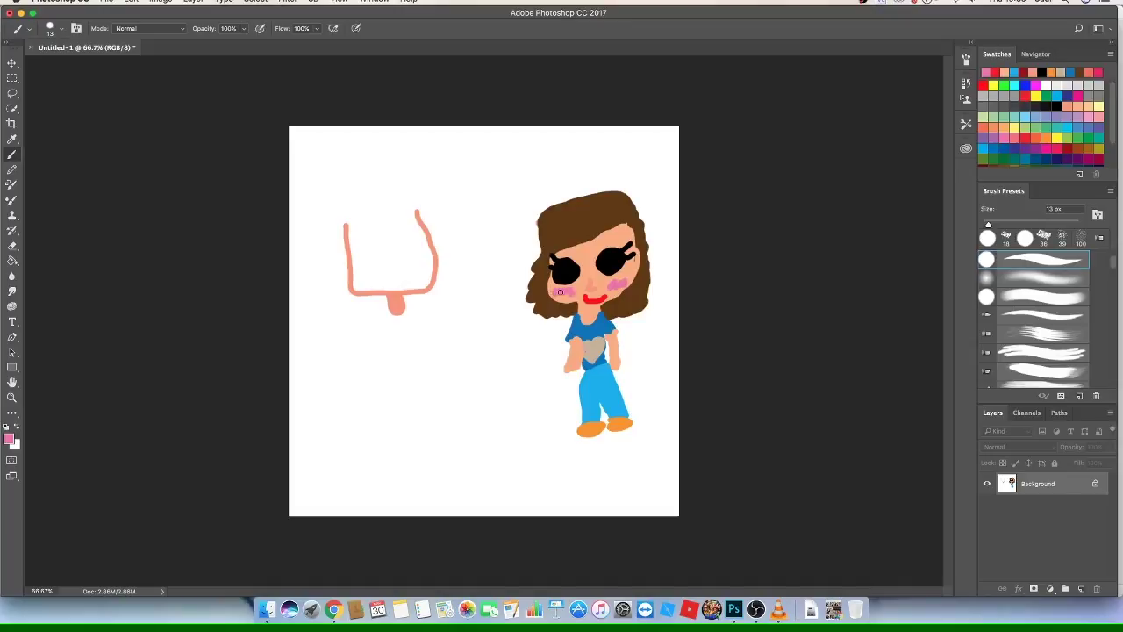
left_click(1060, 86)
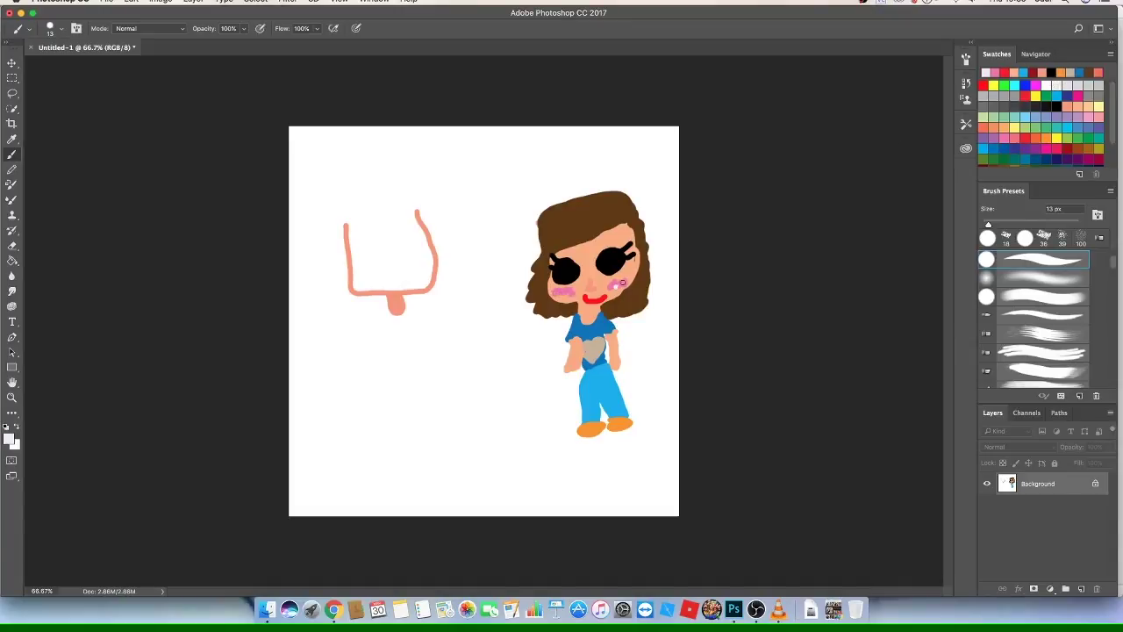
left_click(615, 281)
View the two-girls reference photo fullscreen in Chrome, choosing dark brown paint meanwhile.
left_click(321, 586)
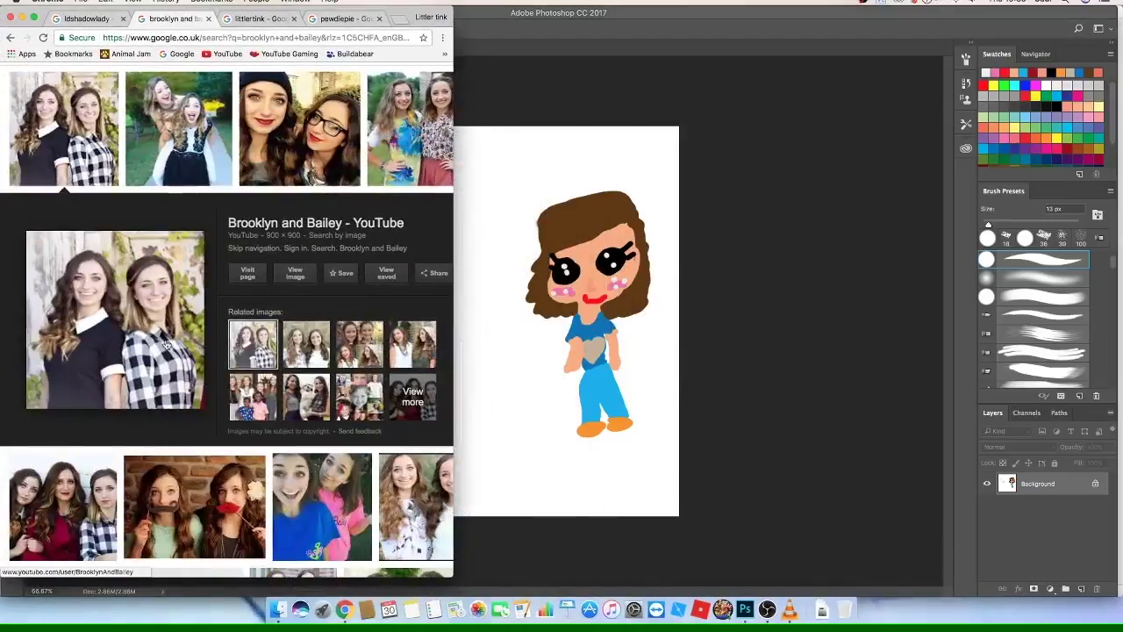
left_click(22, 17)
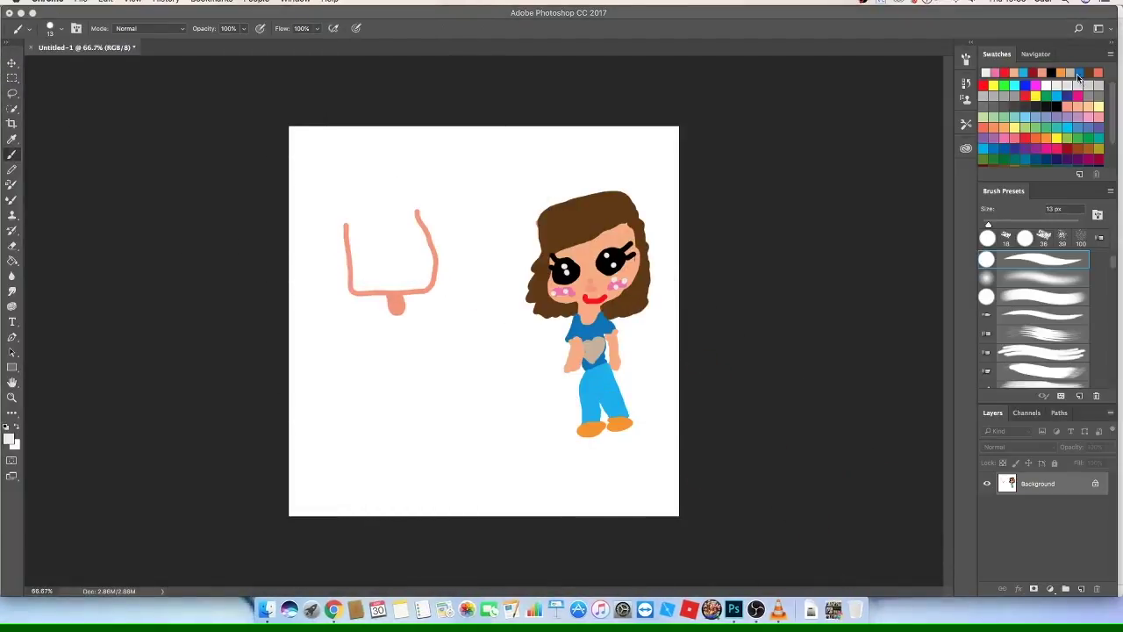
left_click(1096, 70)
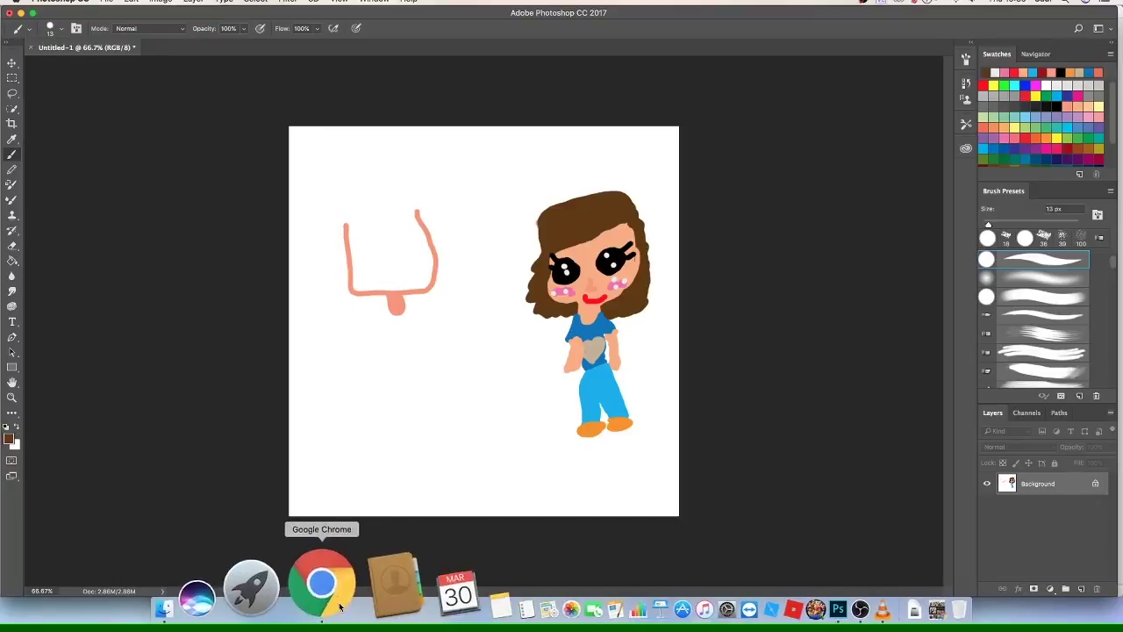
left_click(318, 583)
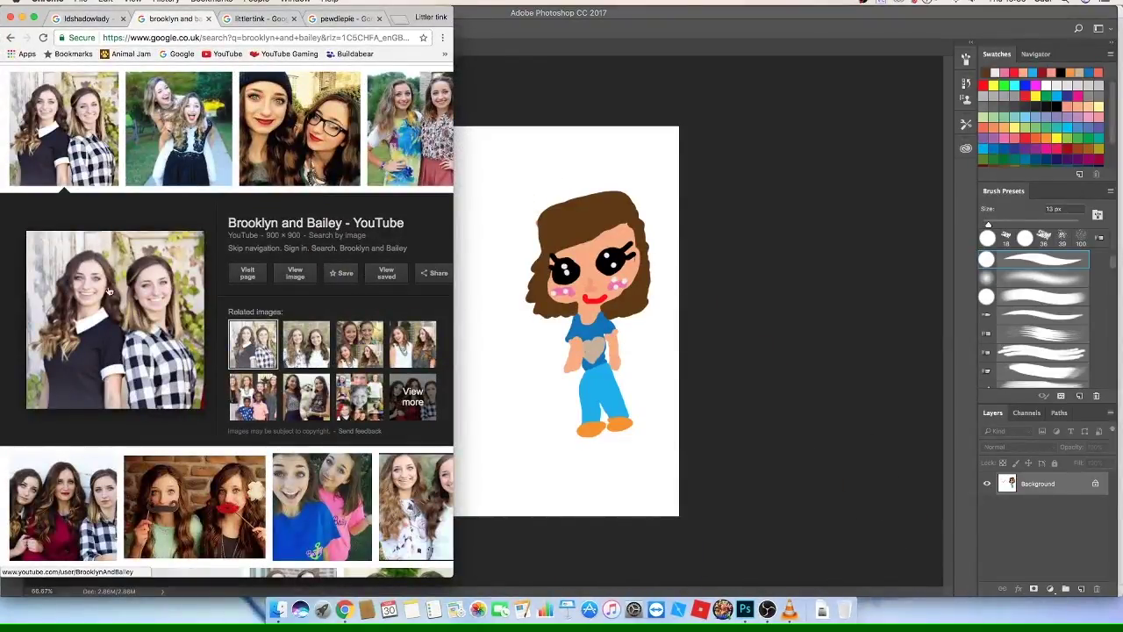
left_click(34, 17)
left_click(34, 6)
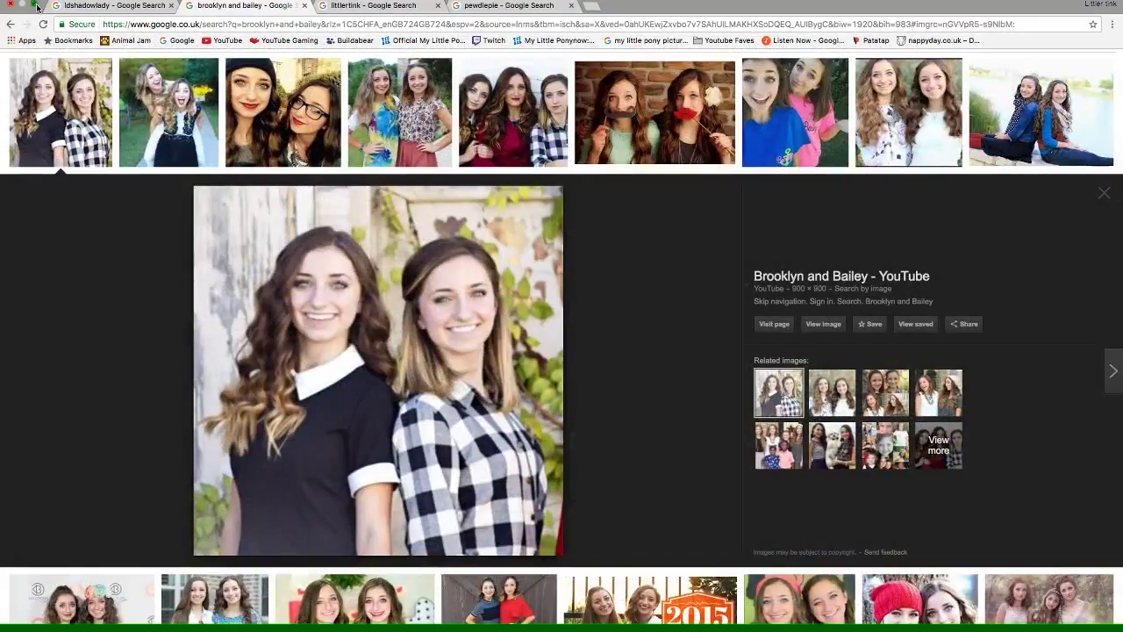
Outline the second girl's brown hair and paint her small black body.
left_click(789, 351)
mouse_move(389, 219)
left_mouse_down()
mouse_move(351, 288)
mouse_move(417, 213)
mouse_move(351, 200)
mouse_move(350, 281)
mouse_move(347, 259)
mouse_move(349, 226)
mouse_move(360, 305)
mouse_move(349, 265)
mouse_move(358, 230)
mouse_move(386, 210)
mouse_move(364, 204)
mouse_move(347, 230)
mouse_move(350, 204)
mouse_move(375, 191)
left_mouse_up()
mouse_move(407, 323)
left_mouse_down()
mouse_move(391, 321)
mouse_move(405, 351)
mouse_move(399, 330)
left_mouse_up()
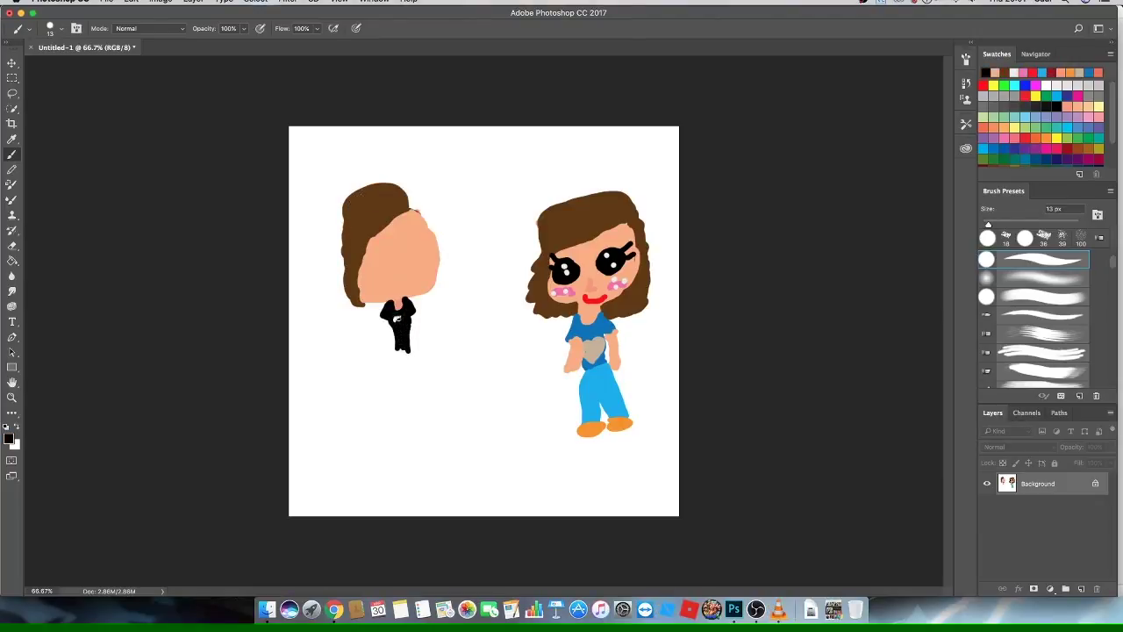
Paint the second girl's peach arms and dark blue jeans.
left_click(986, 72)
mouse_move(382, 325)
left_mouse_down()
mouse_move(384, 340)
mouse_move(412, 328)
mouse_move(414, 388)
mouse_move(395, 386)
mouse_move(416, 393)
left_mouse_up()
left_click(1039, 127)
left_click(1023, 146)
left_click(1057, 106)
Paint long wavy dark brown hair down both sides of her head.
left_click(1021, 72)
mouse_move(413, 210)
left_mouse_down()
mouse_move(439, 230)
mouse_move(410, 303)
mouse_move(432, 253)
mouse_move(418, 205)
mouse_move(439, 245)
mouse_move(446, 295)
mouse_move(421, 321)
mouse_move(436, 335)
mouse_move(436, 317)
left_mouse_up()
mouse_move(362, 304)
left_mouse_down()
mouse_move(365, 337)
mouse_move(387, 331)
mouse_move(363, 308)
mouse_move(377, 327)
left_mouse_up()
Paint her black eyes, a mouth and pink blush on her cheek.
left_click(985, 72)
mouse_move(406, 244)
left_mouse_down()
mouse_move(416, 263)
mouse_move(375, 261)
mouse_move(431, 237)
left_mouse_up()
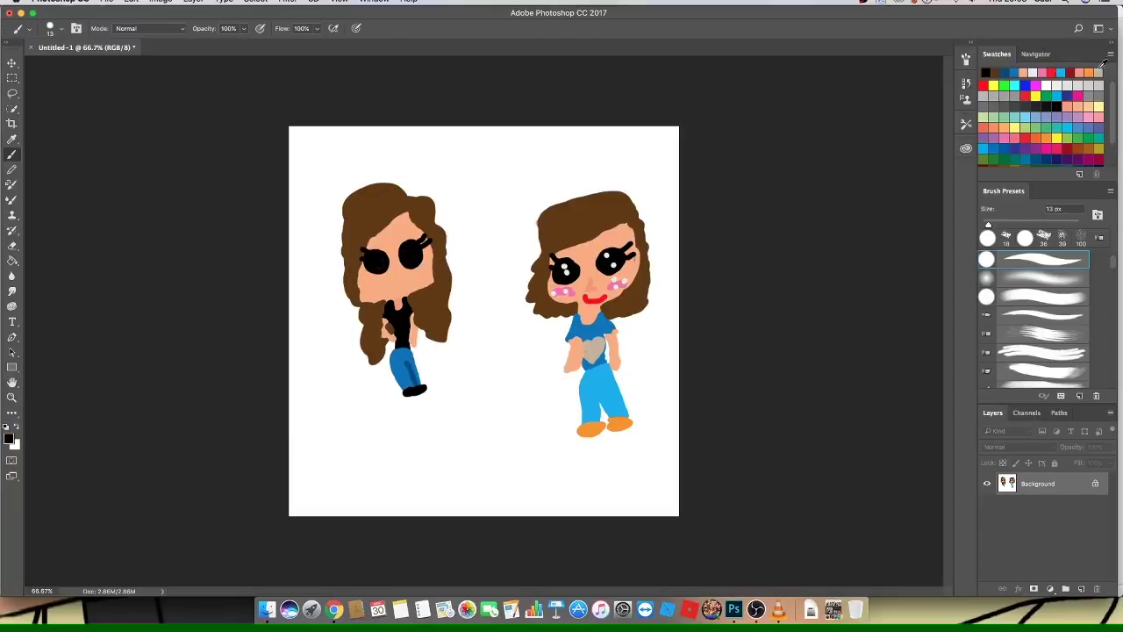
left_click(1099, 70)
left_click(1026, 131)
left_click_drag(393, 289, 414, 284)
left_click(1069, 71)
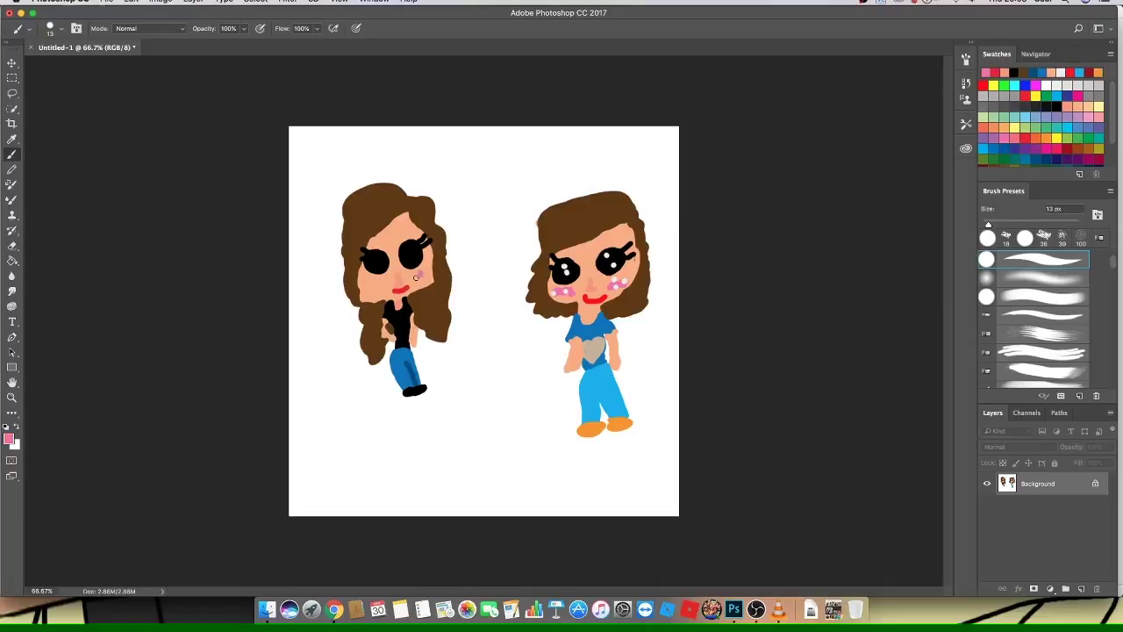
left_click_drag(384, 286, 369, 287)
left_click(1079, 71)
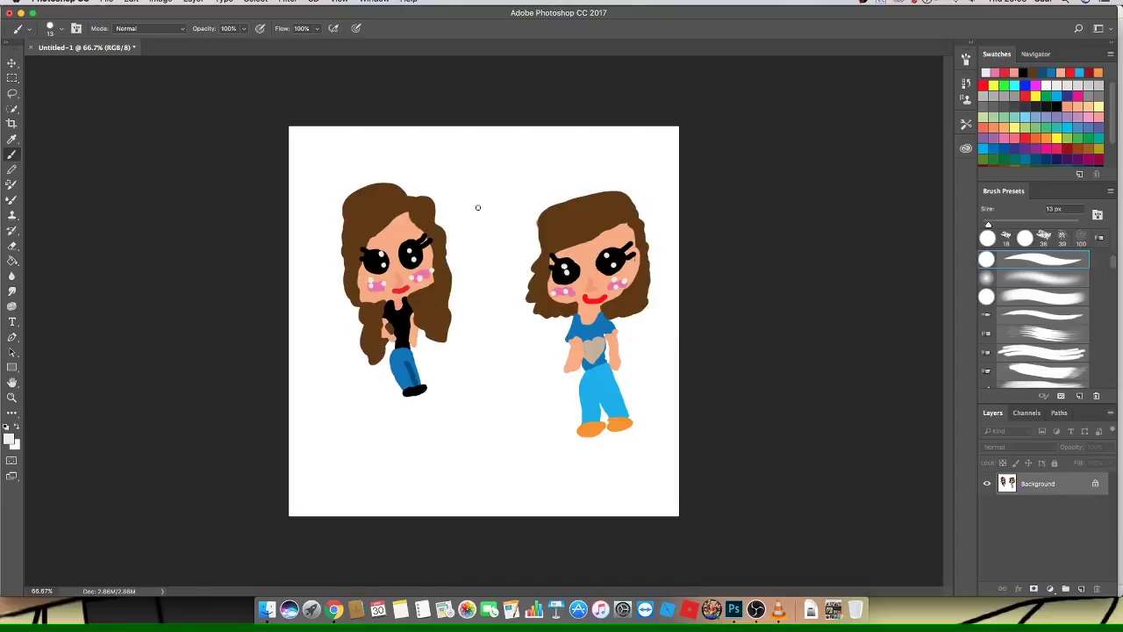
Draw a black letter B under the girls, then erase everything back to blank white.
key("d")
mouse_move(455, 426)
left_mouse_down()
mouse_move(456, 491)
mouse_move(439, 443)
mouse_move(479, 487)
mouse_move(465, 481)
mouse_move(528, 500)
left_mouse_up()
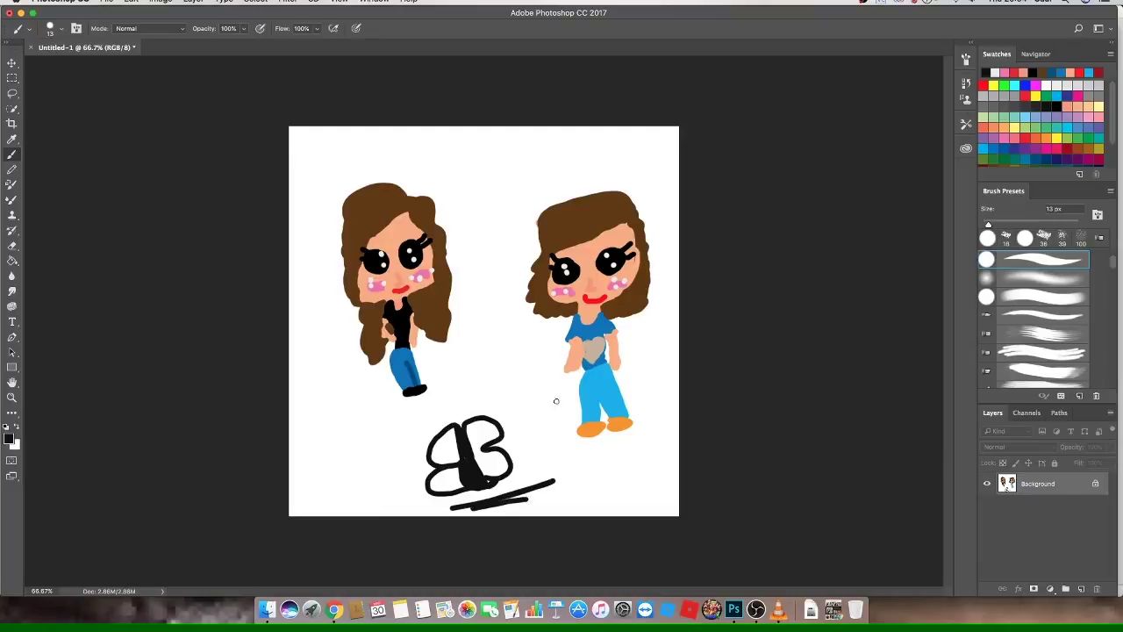
left_click(12, 246)
left_click_drag(989, 227, 1021, 226)
mouse_move(561, 206)
left_mouse_down()
mouse_move(533, 261)
mouse_move(615, 284)
mouse_move(459, 516)
mouse_move(543, 500)
left_mouse_up()
mouse_move(449, 368)
left_mouse_down()
mouse_move(371, 237)
mouse_move(386, 184)
left_mouse_up()
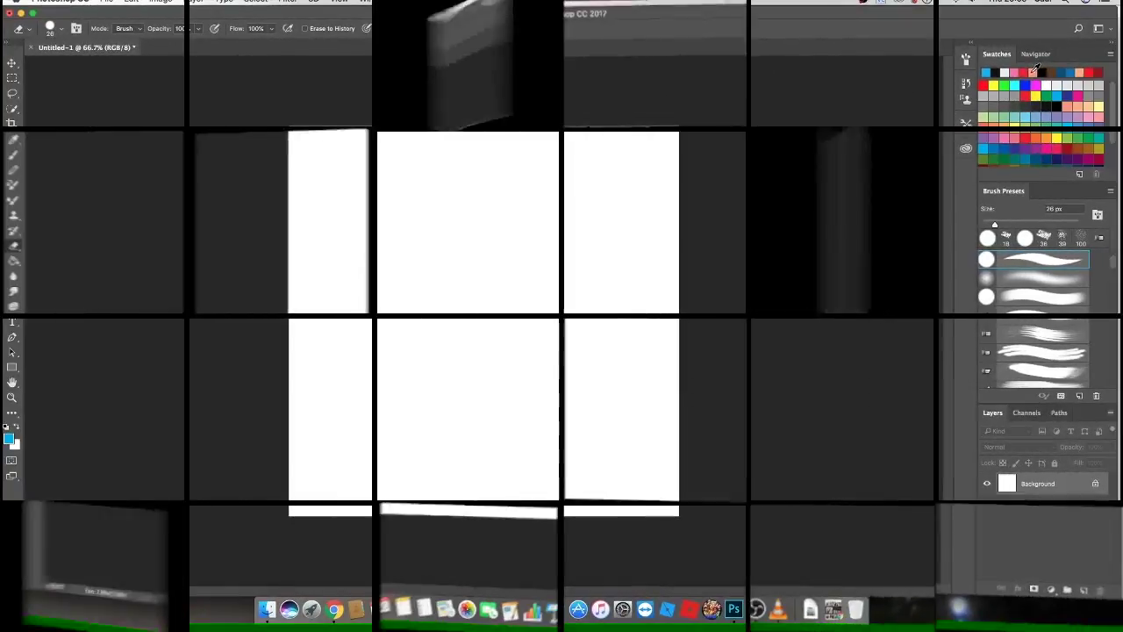
Check the blonde girl's reference image in Chrome, then hide Chrome to show the canvas.
left_click(330, 586)
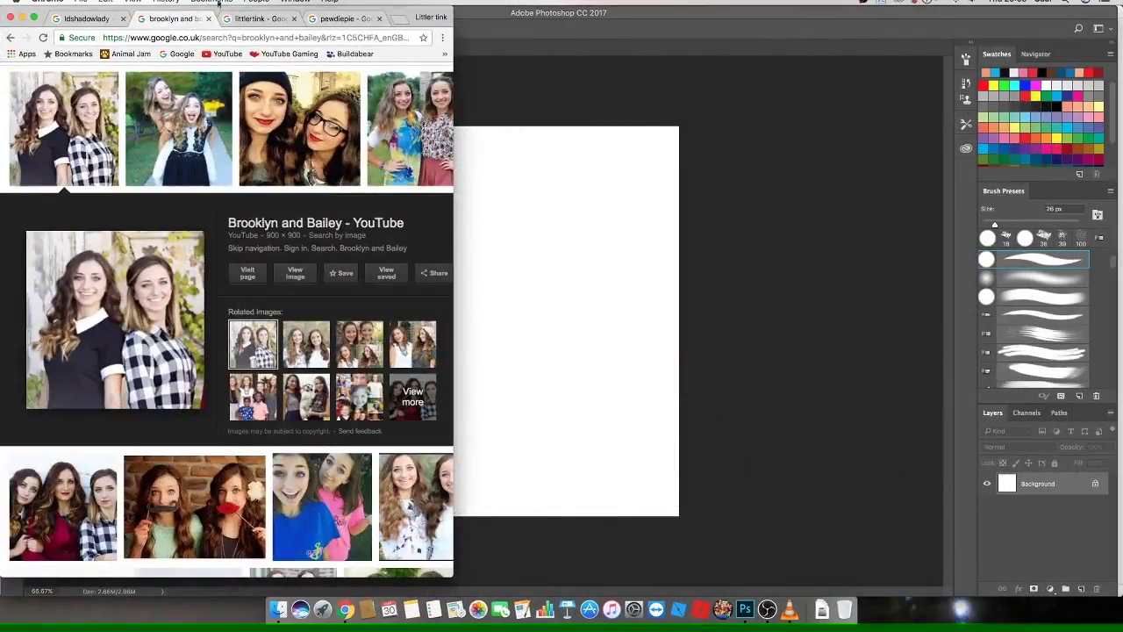
left_click(259, 18)
left_click(379, 18)
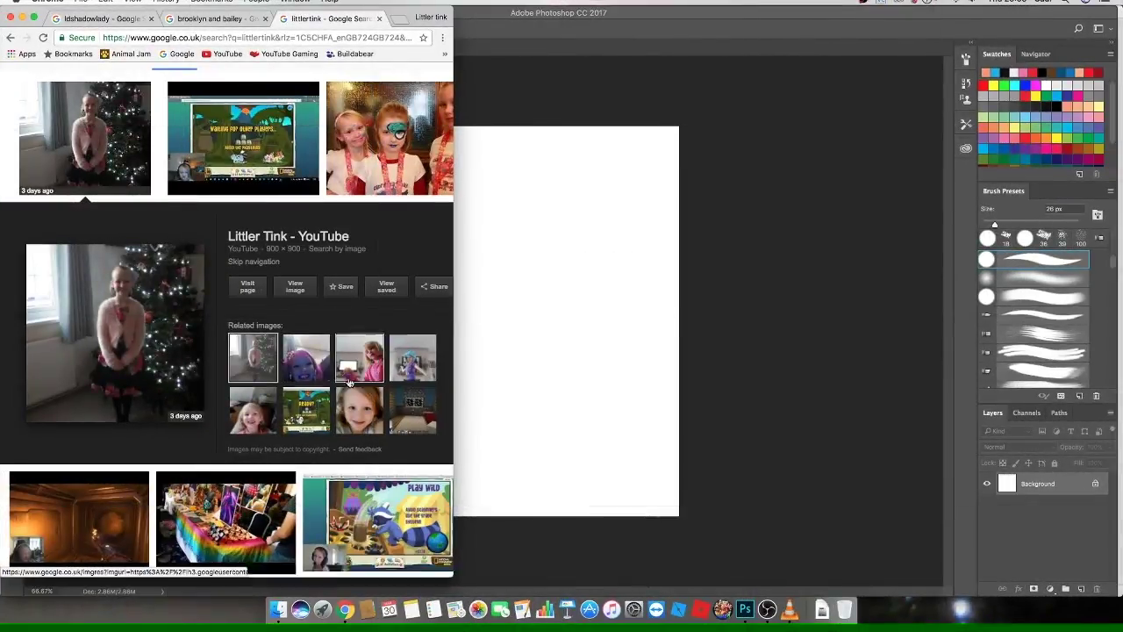
left_click(22, 18)
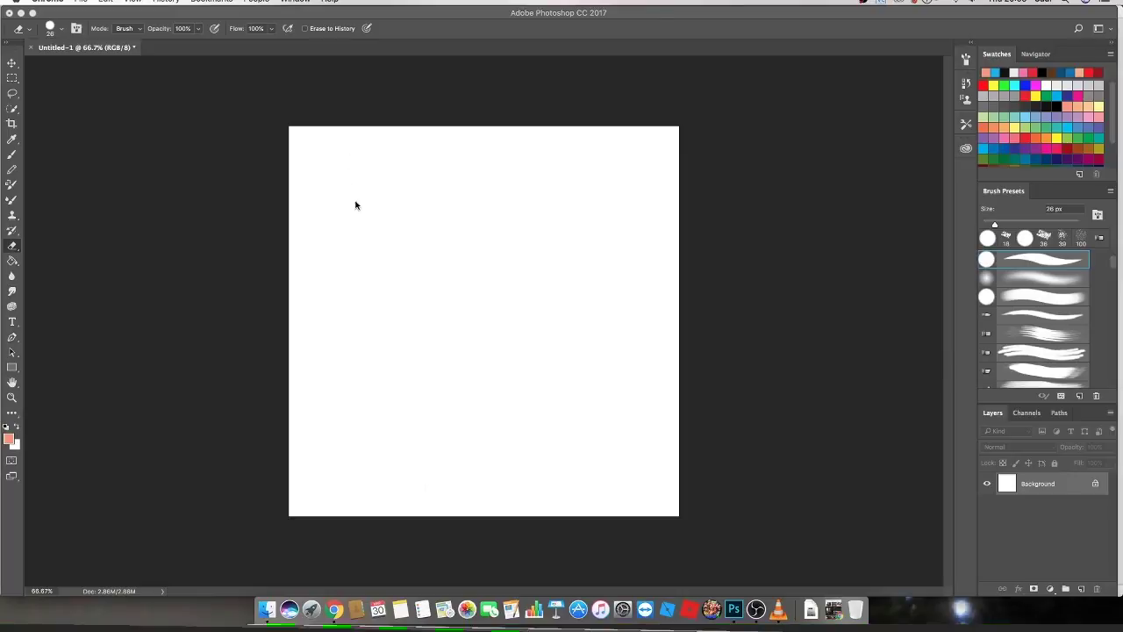
left_click(377, 235)
Outline a salmon face and paint swept yellow hair over it.
key("b")
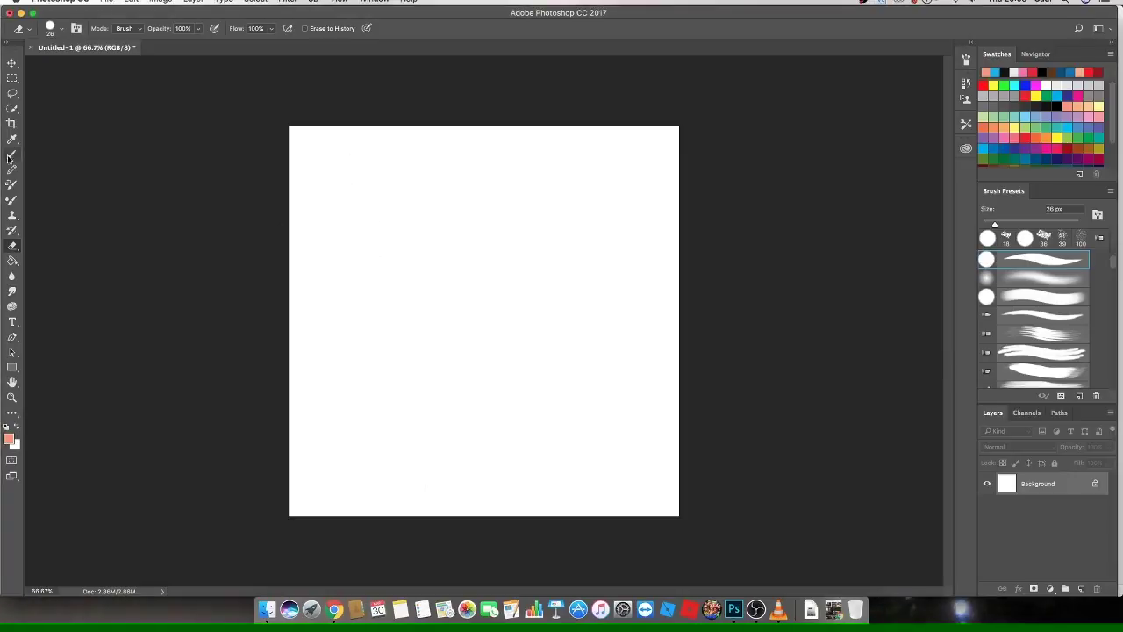
left_click_drag(403, 215, 524, 207)
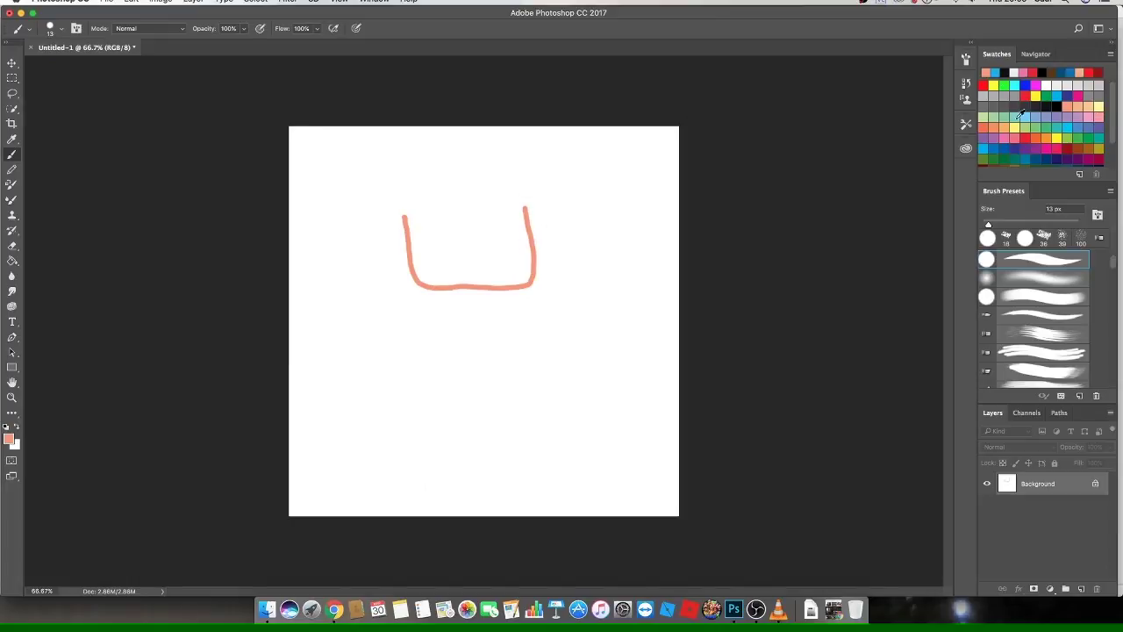
left_click(1041, 95)
mouse_move(530, 206)
left_mouse_down()
mouse_move(416, 201)
mouse_move(522, 208)
left_mouse_up()
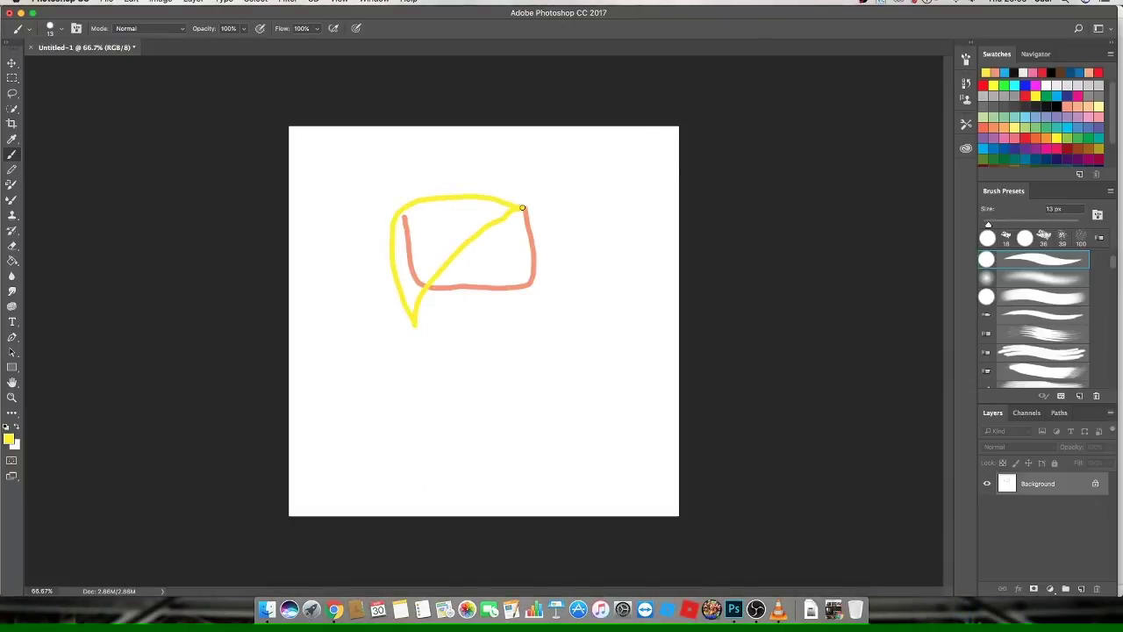
mouse_move(396, 213)
left_mouse_down()
mouse_move(407, 305)
mouse_move(412, 254)
mouse_move(431, 258)
mouse_move(419, 213)
mouse_move(499, 205)
left_mouse_up()
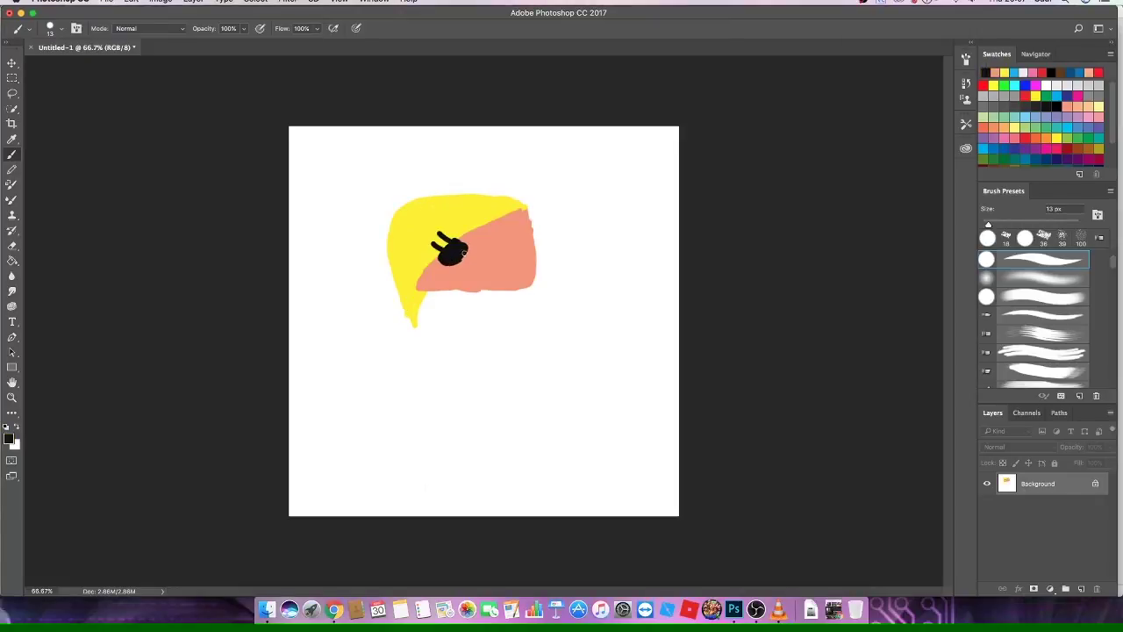
Paint a black lashed eye on the blonde girl's face.
mouse_move(493, 244)
left_mouse_down()
mouse_move(493, 256)
mouse_move(525, 232)
left_mouse_up()
left_click(996, 73)
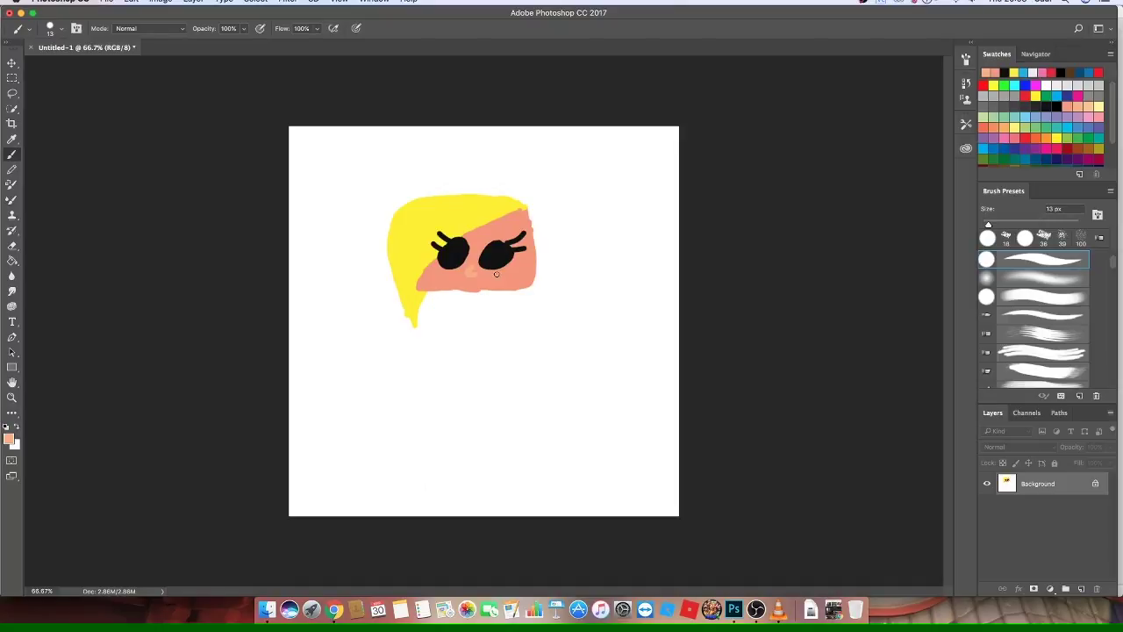
left_click(1027, 95)
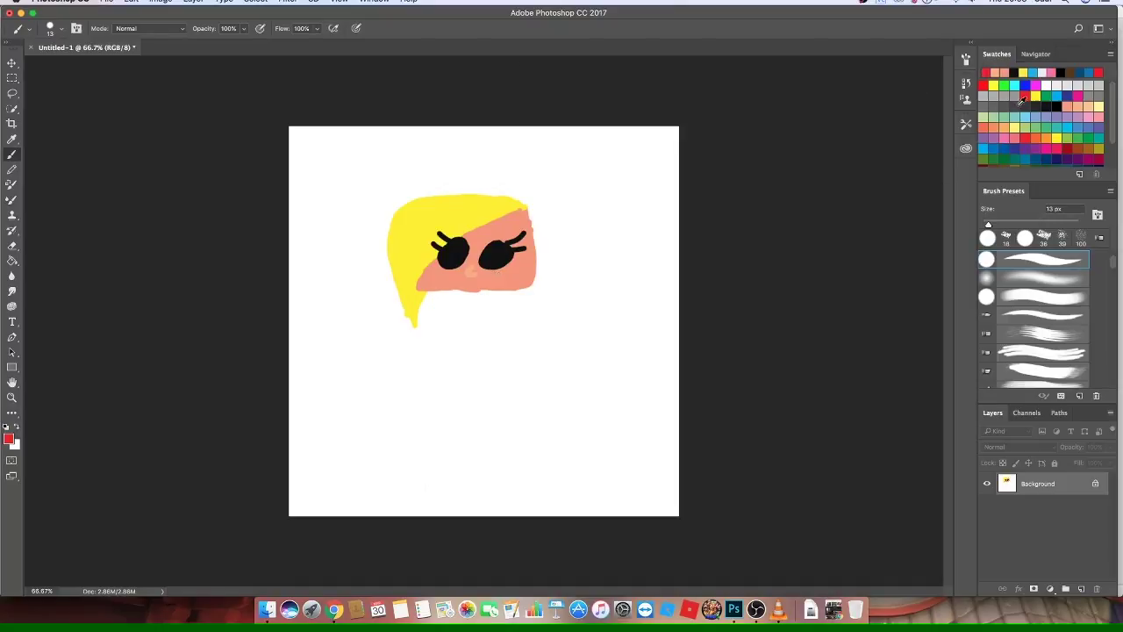
Paint a curved red smile and pink cheeks dotted with white highlights.
left_click_drag(458, 282, 487, 283)
left_click(1007, 72)
left_click(983, 85)
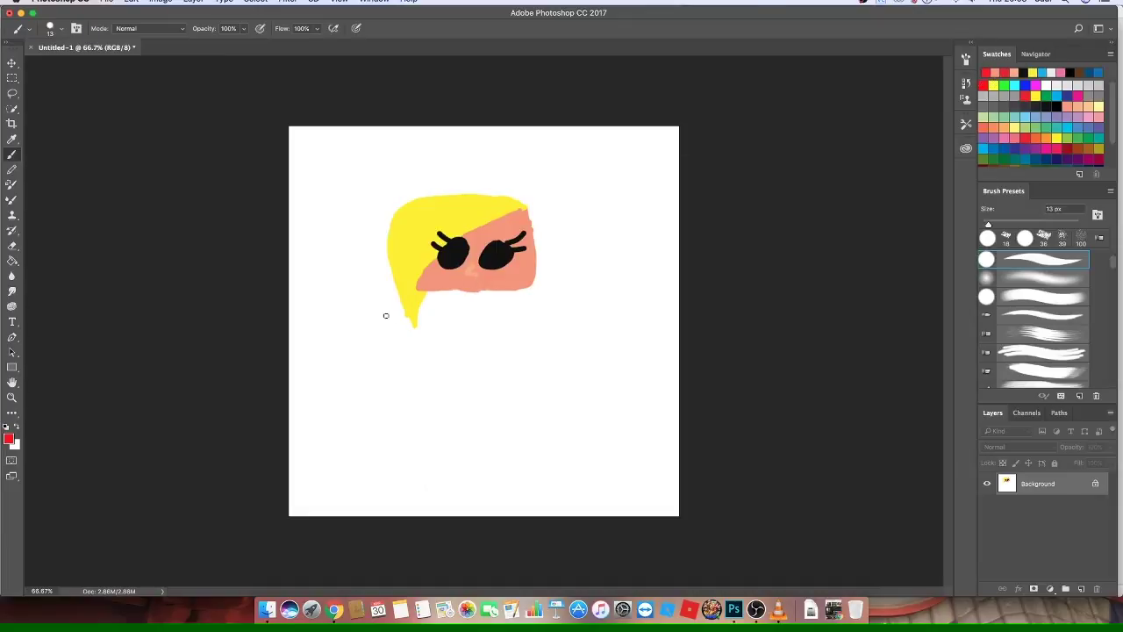
left_click_drag(465, 283, 489, 282)
left_click(1060, 72)
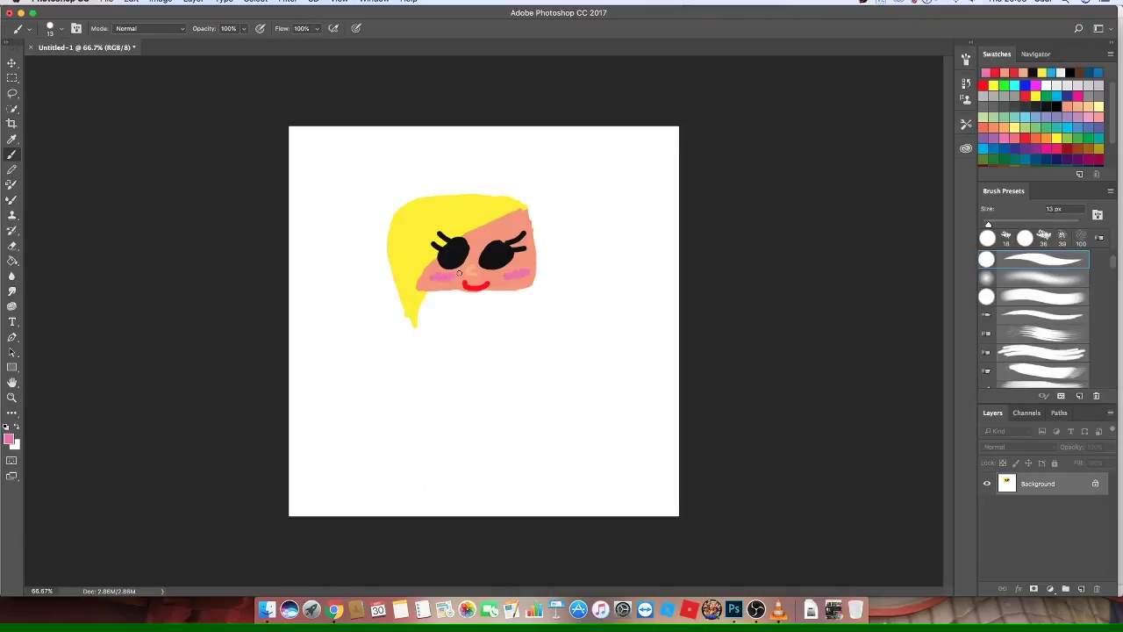
left_click(628, 189, "alt")
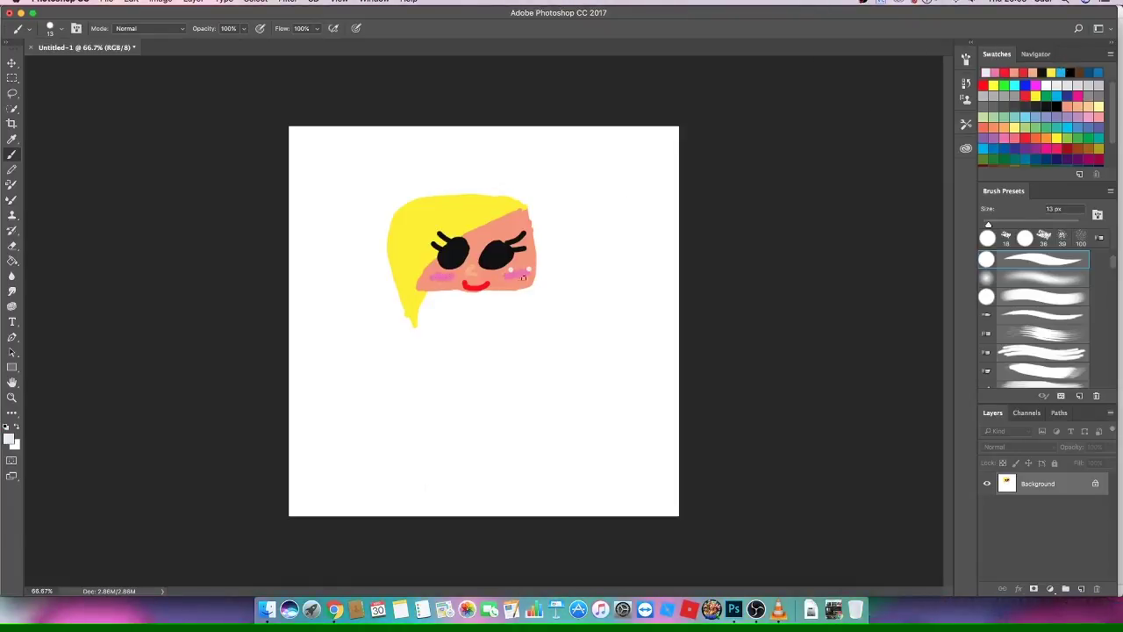
left_click(437, 274)
left_click(451, 279)
Add a small salmon shape below the mouth and a purple bow above the hair.
left_click(1041, 72)
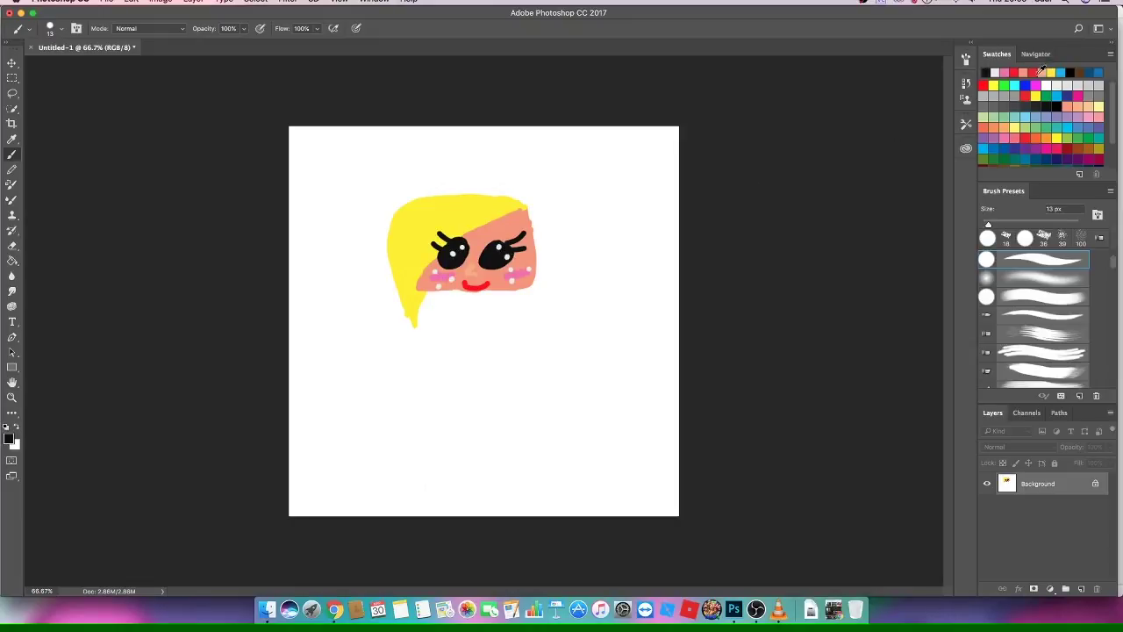
left_click(1022, 72)
left_click_drag(473, 296, 487, 299)
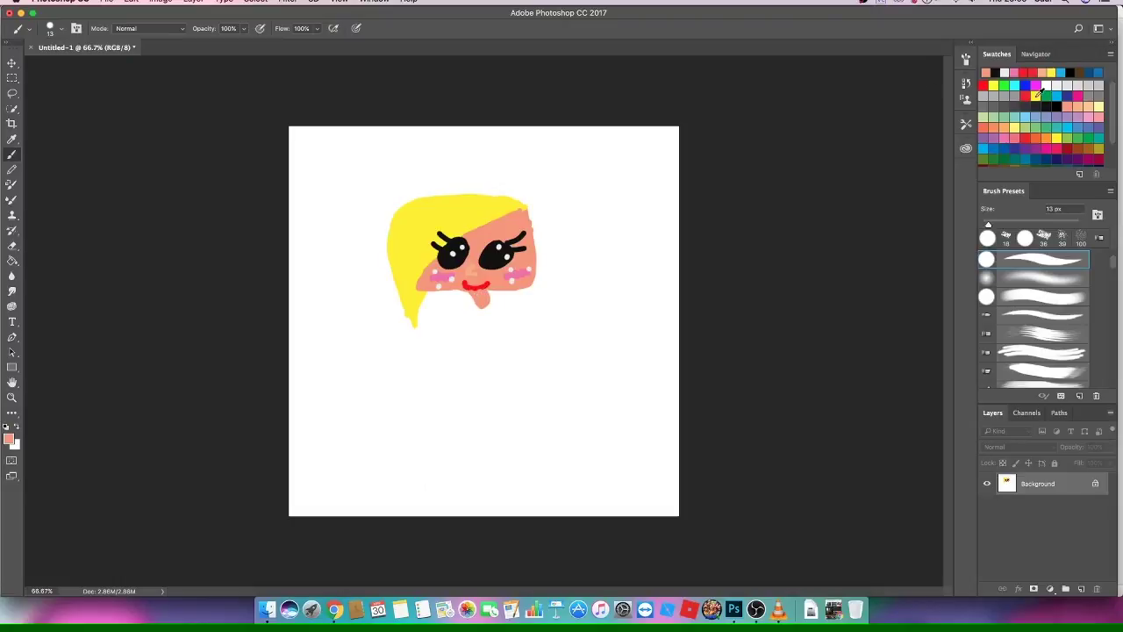
left_click(1003, 135)
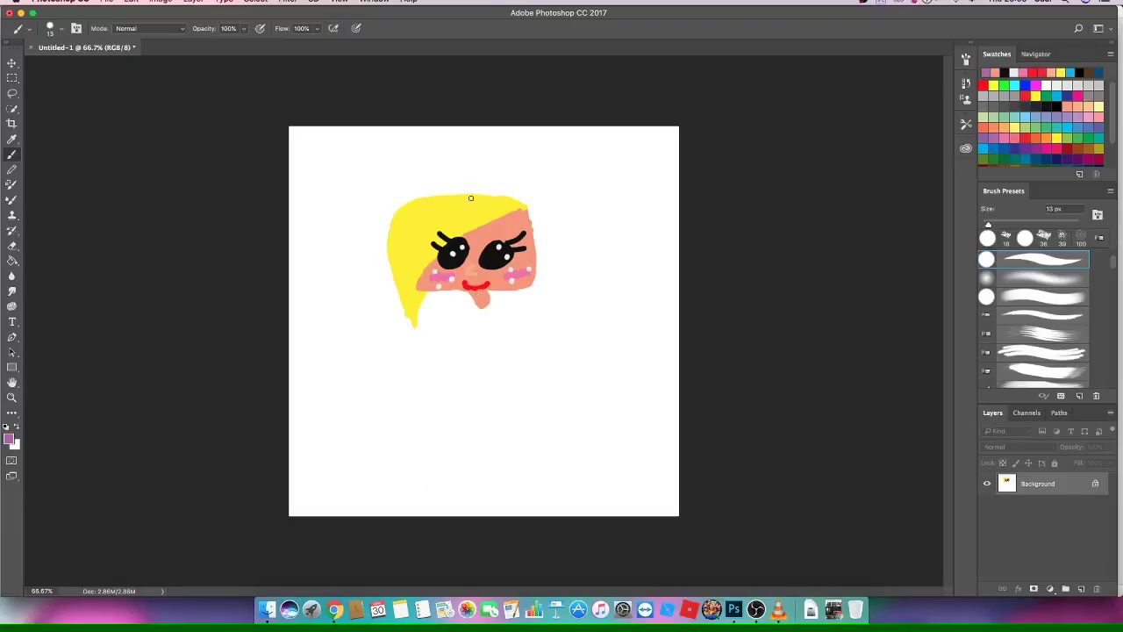
mouse_move(464, 186)
left_mouse_down()
mouse_move(501, 156)
mouse_move(500, 196)
mouse_move(465, 197)
mouse_move(497, 163)
mouse_move(492, 188)
mouse_move(431, 161)
mouse_move(426, 193)
mouse_move(462, 192)
mouse_move(435, 173)
left_mouse_up()
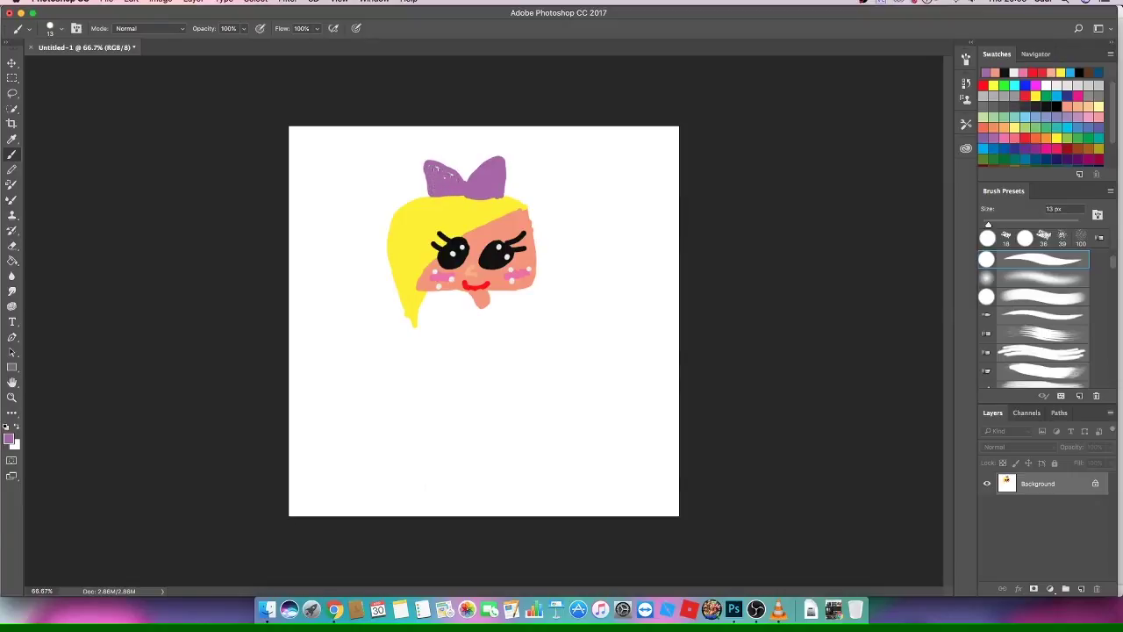
left_click(1014, 72)
Dot the bow white, then paint a hot-pink tongue and dress below the face.
left_click(496, 172)
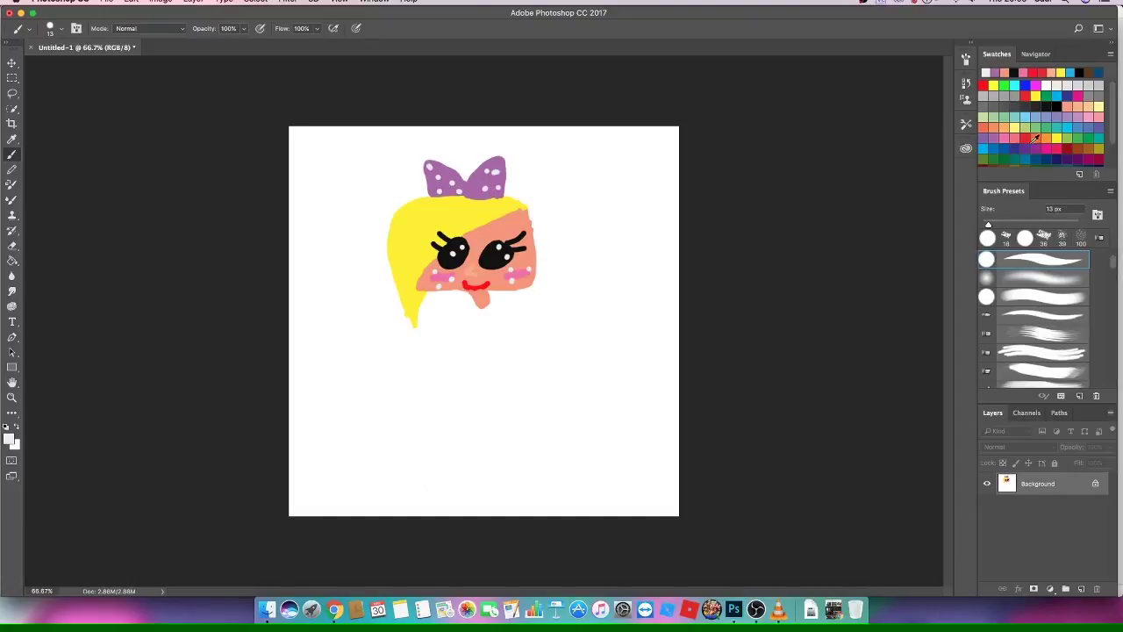
left_click(1055, 145)
left_click_drag(477, 302, 487, 304)
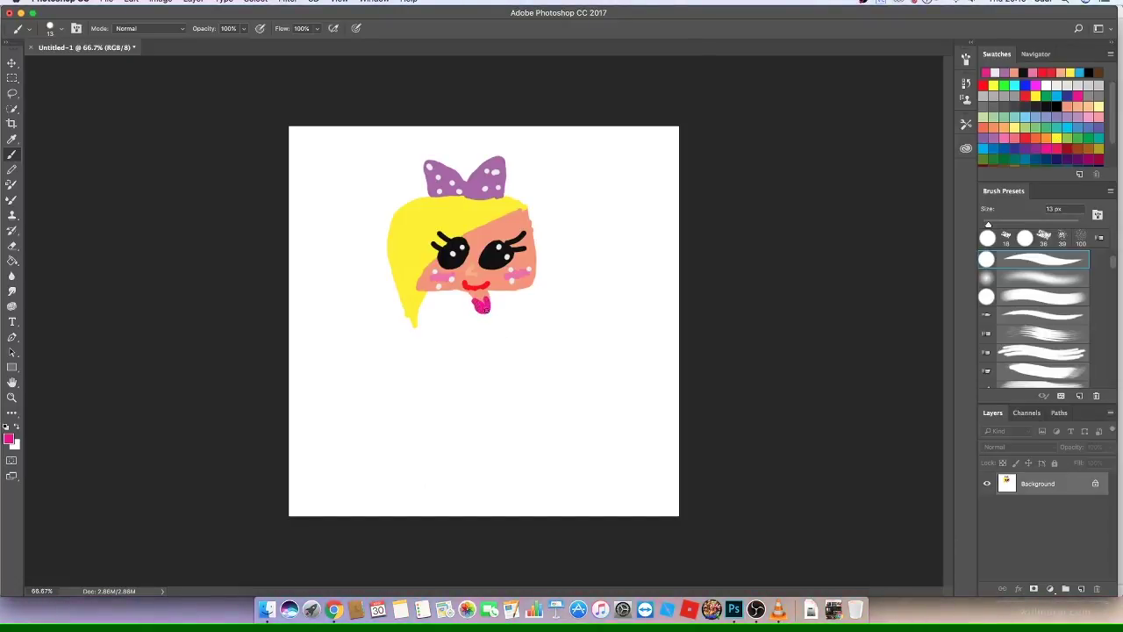
mouse_move(491, 301)
left_mouse_down()
mouse_move(493, 339)
mouse_move(488, 347)
mouse_move(484, 315)
mouse_move(473, 386)
left_mouse_up()
mouse_move(491, 339)
left_mouse_down()
mouse_move(517, 384)
mouse_move(474, 387)
mouse_move(488, 349)
mouse_move(483, 382)
mouse_move(485, 365)
mouse_move(522, 382)
left_mouse_up()
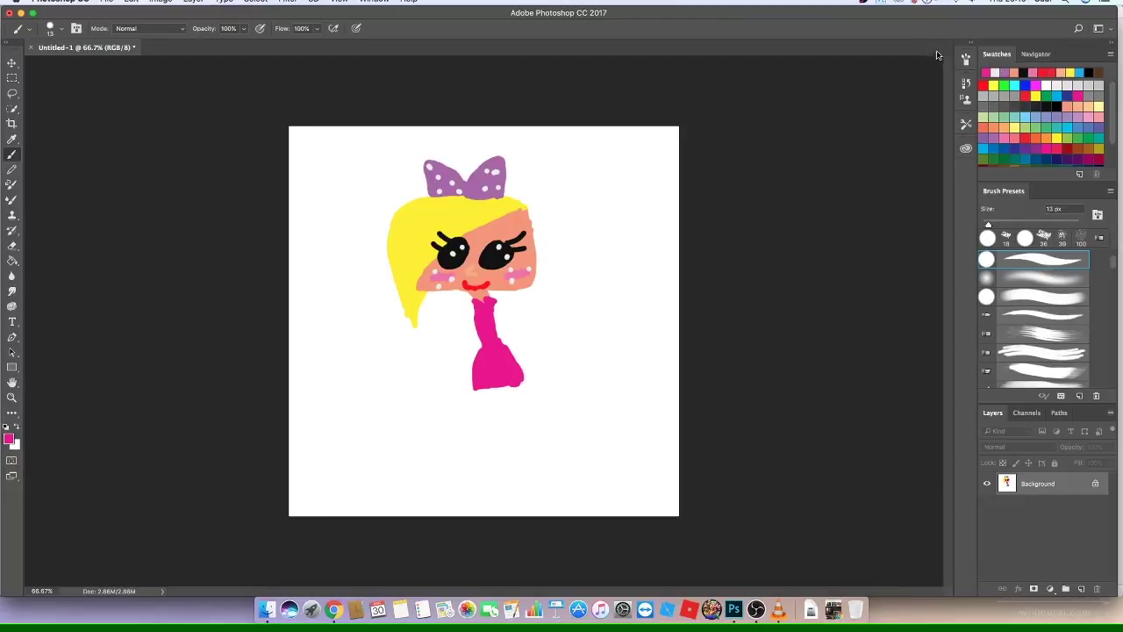
Paint a black shoe under the dress and a peach arm alongside it.
key("d")
mouse_move(494, 388)
left_mouse_down()
mouse_move(509, 391)
mouse_move(494, 390)
left_mouse_up()
left_click(1031, 73)
left_click_drag(494, 302, 485, 327)
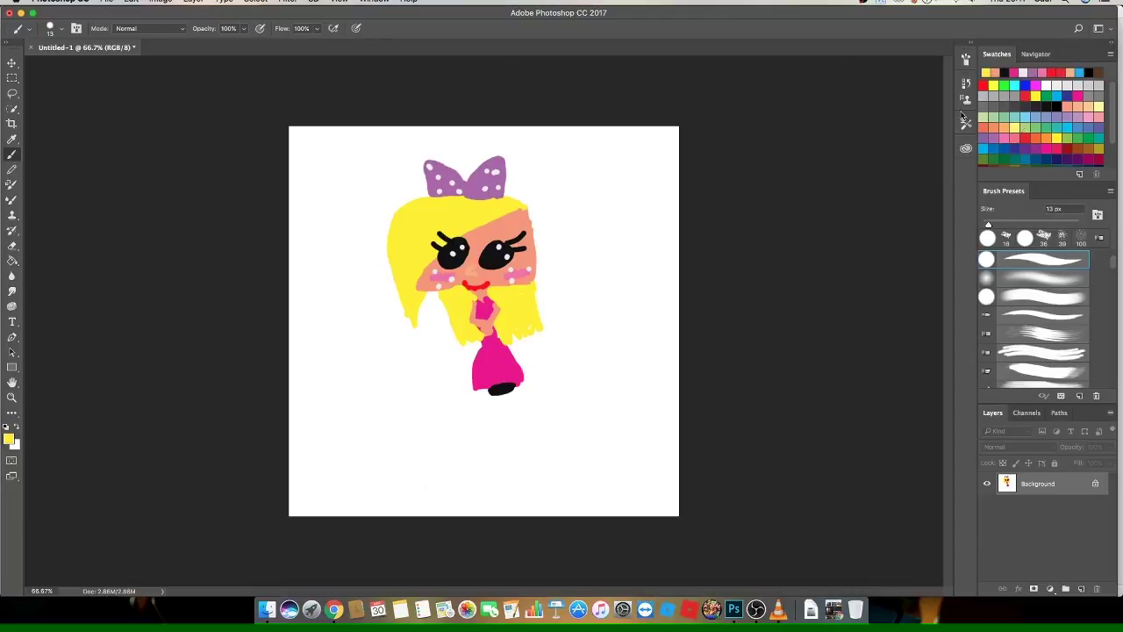
Draw red hearts over the girl and write 'YAY!!' in red beneath them.
left_click(982, 86)
mouse_move(500, 200)
left_mouse_down()
mouse_move(533, 386)
mouse_move(488, 421)
mouse_move(423, 437)
left_mouse_up()
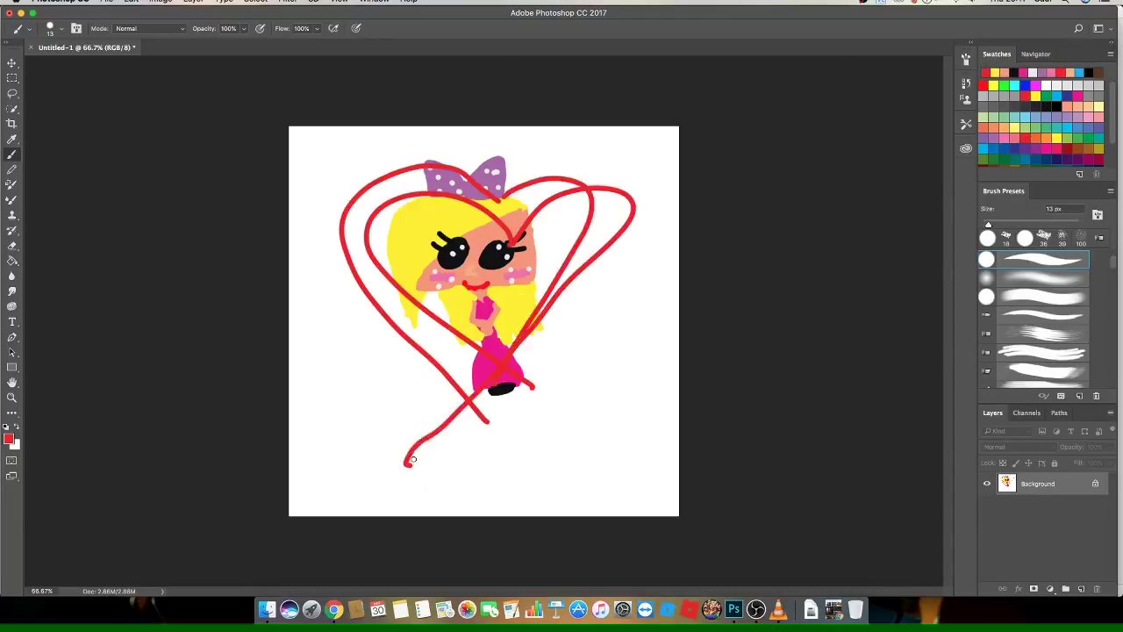
left_click_drag(317, 403, 378, 452)
left_click_drag(399, 461, 436, 474)
mouse_move(430, 412)
left_mouse_down()
mouse_move(491, 413)
mouse_move(460, 496)
left_mouse_up()
left_click(462, 507)
left_click_drag(374, 439, 373, 513)
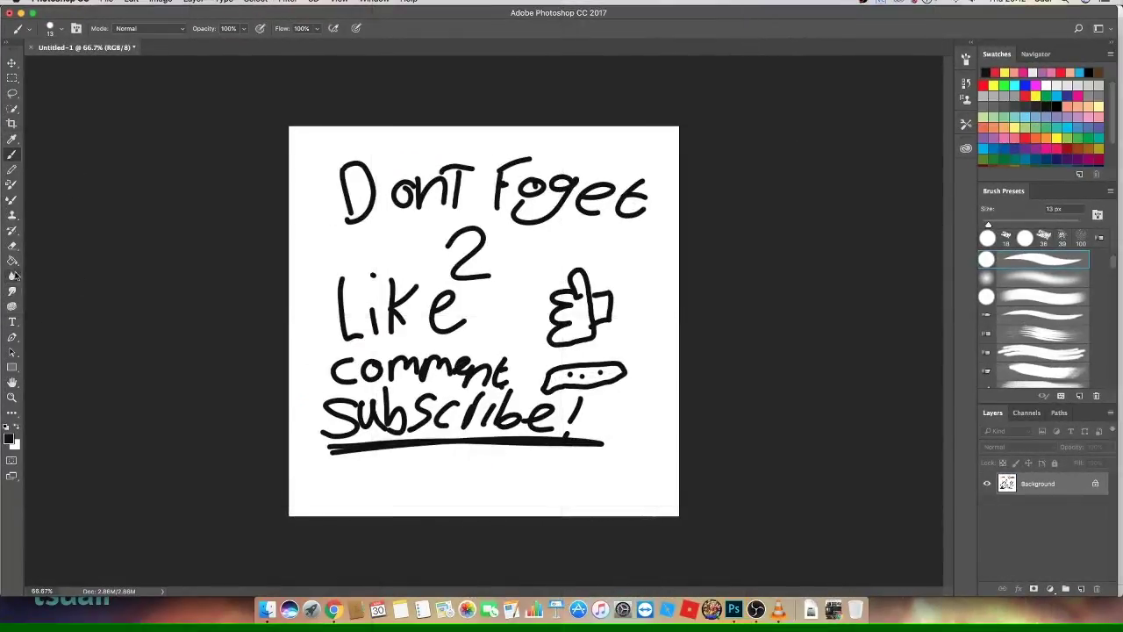
Erase the outro message lettering to leave the canvas blank white.
left_click(13, 245)
mouse_move(492, 237)
left_mouse_down()
mouse_move(316, 223)
mouse_move(363, 171)
mouse_move(424, 243)
mouse_move(366, 242)
mouse_move(348, 354)
mouse_move(318, 413)
mouse_move(377, 364)
mouse_move(418, 473)
mouse_move(459, 478)
mouse_move(453, 451)
mouse_move(496, 464)
mouse_move(539, 423)
mouse_move(574, 255)
mouse_move(624, 258)
mouse_move(604, 389)
mouse_move(541, 286)
mouse_move(579, 186)
mouse_move(492, 192)
mouse_move(447, 166)
mouse_move(552, 226)
mouse_move(657, 366)
mouse_move(591, 409)
left_mouse_up()
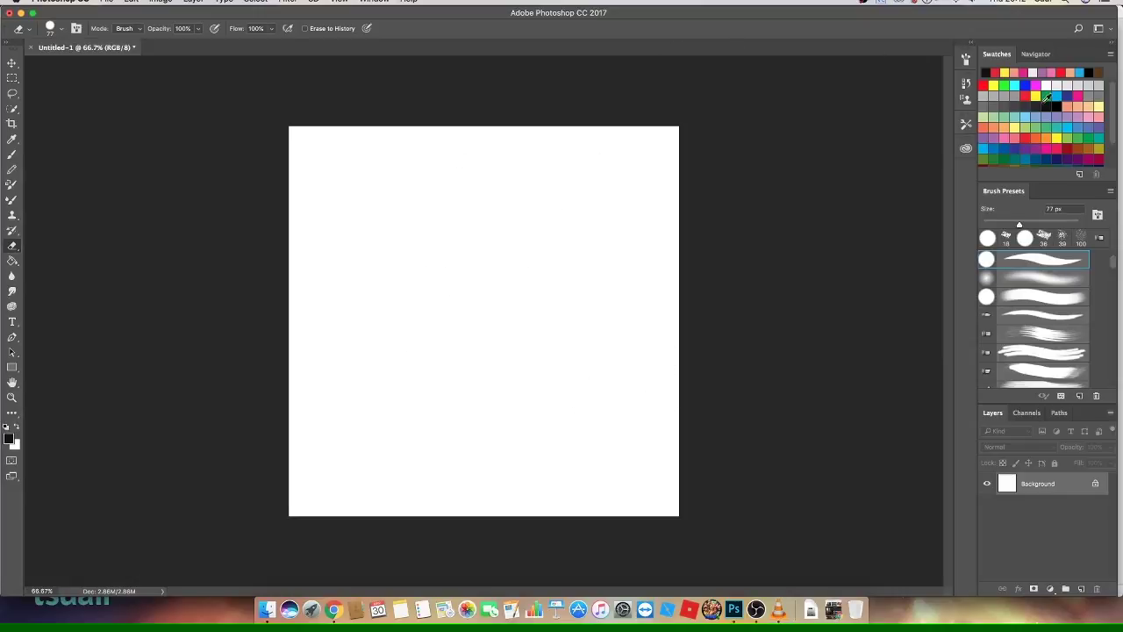
left_click(1058, 102)
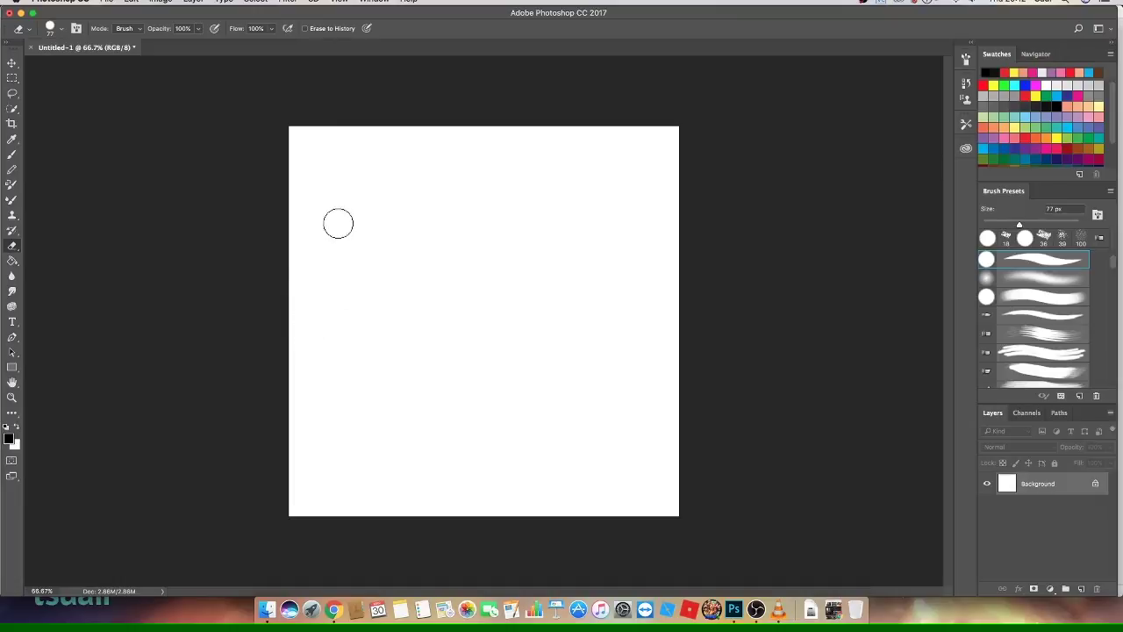
With a 58 px black brush, paint a big 'bye!' and underline it.
left_click(13, 155)
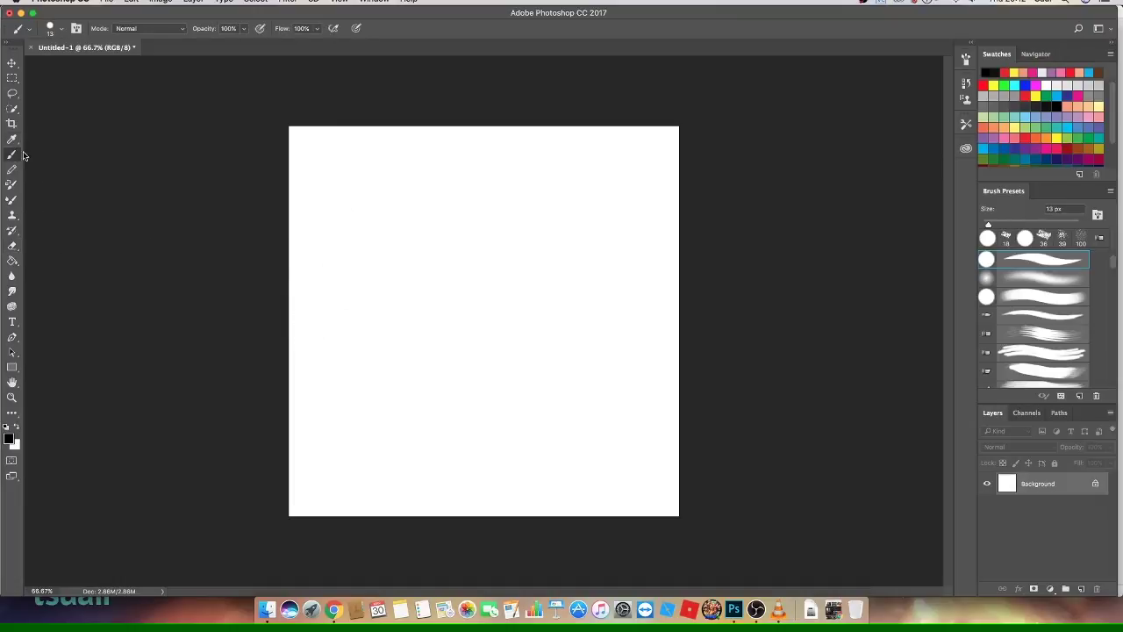
left_click_drag(988, 226, 1009, 225)
mouse_move(341, 173)
left_mouse_down()
mouse_move(427, 255)
mouse_move(482, 257)
left_mouse_up()
left_click_drag(501, 201, 484, 297)
left_click_drag(524, 250, 572, 270)
left_click_drag(626, 193, 612, 238)
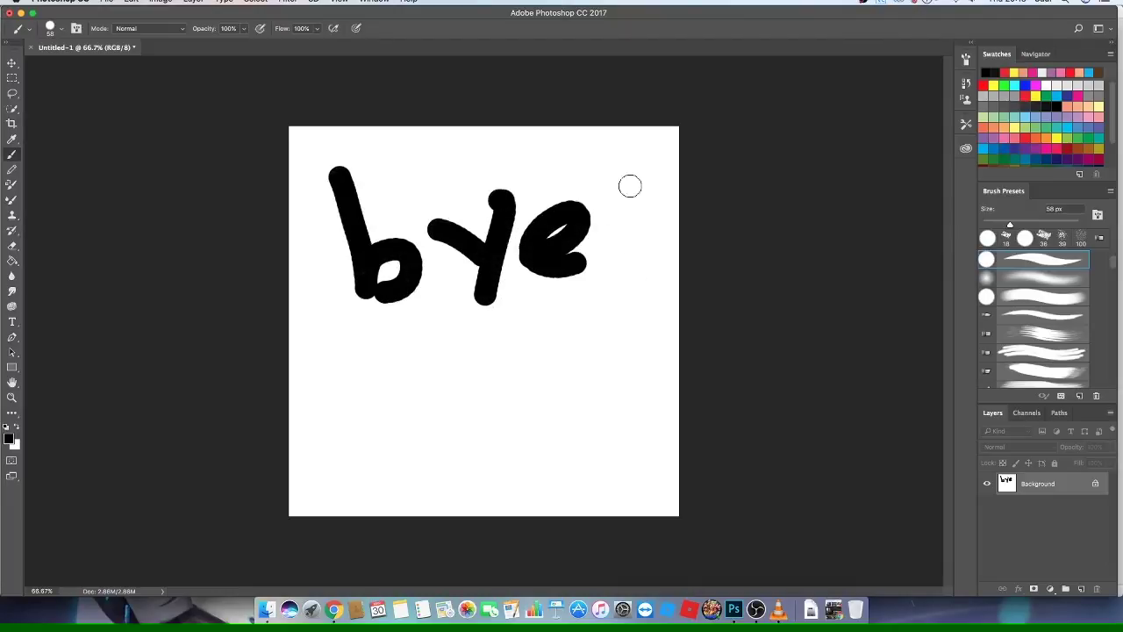
left_click(587, 268)
left_click_drag(342, 346, 654, 336)
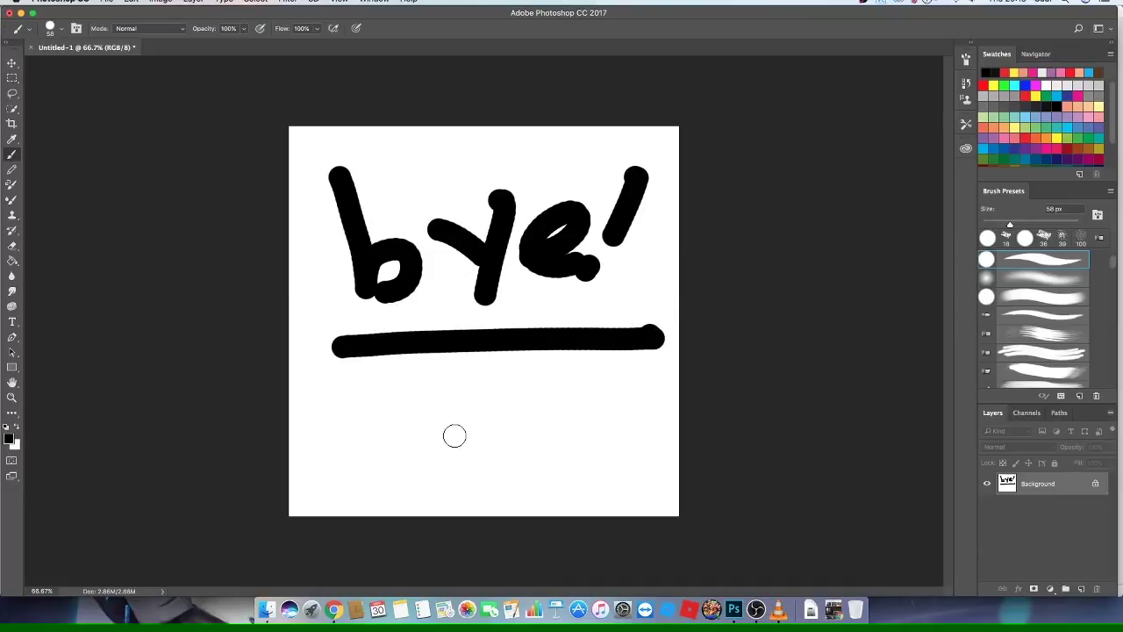
Draw a waving hand below the underline with motion lines around it.
left_click_drag(456, 436, 417, 412)
left_click_drag(451, 379, 458, 434)
mouse_move(482, 388)
left_mouse_down()
mouse_move(465, 439)
mouse_move(517, 403)
left_mouse_up()
mouse_move(482, 443)
left_mouse_down()
mouse_move(536, 443)
mouse_move(476, 459)
mouse_move(510, 515)
left_mouse_up()
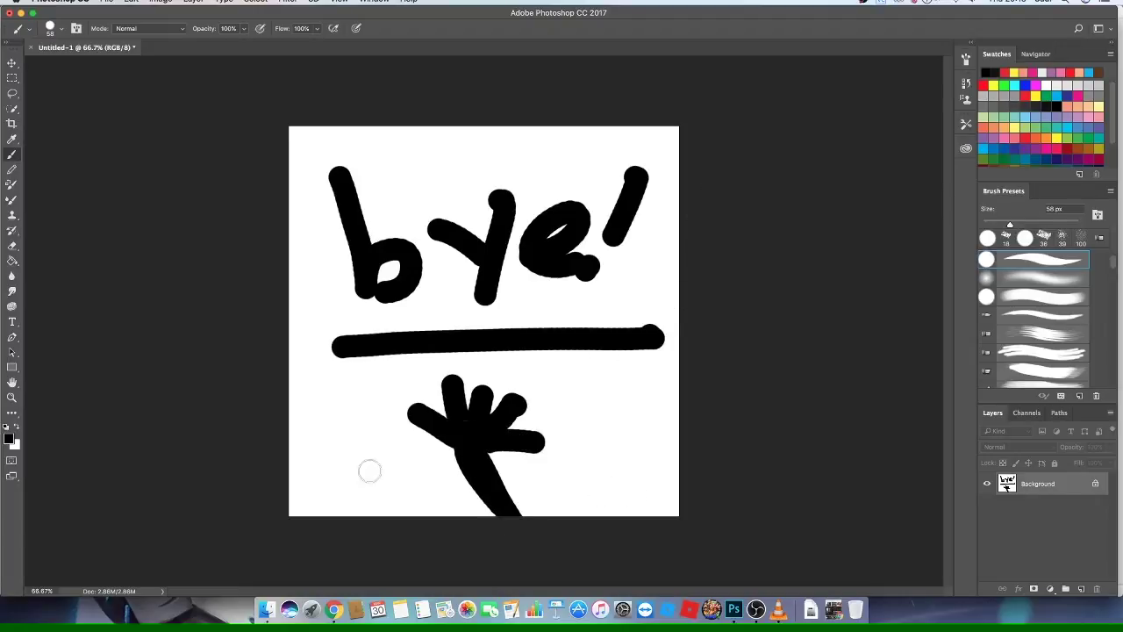
left_click_drag(367, 414, 375, 469)
left_click_drag(563, 368, 553, 467)
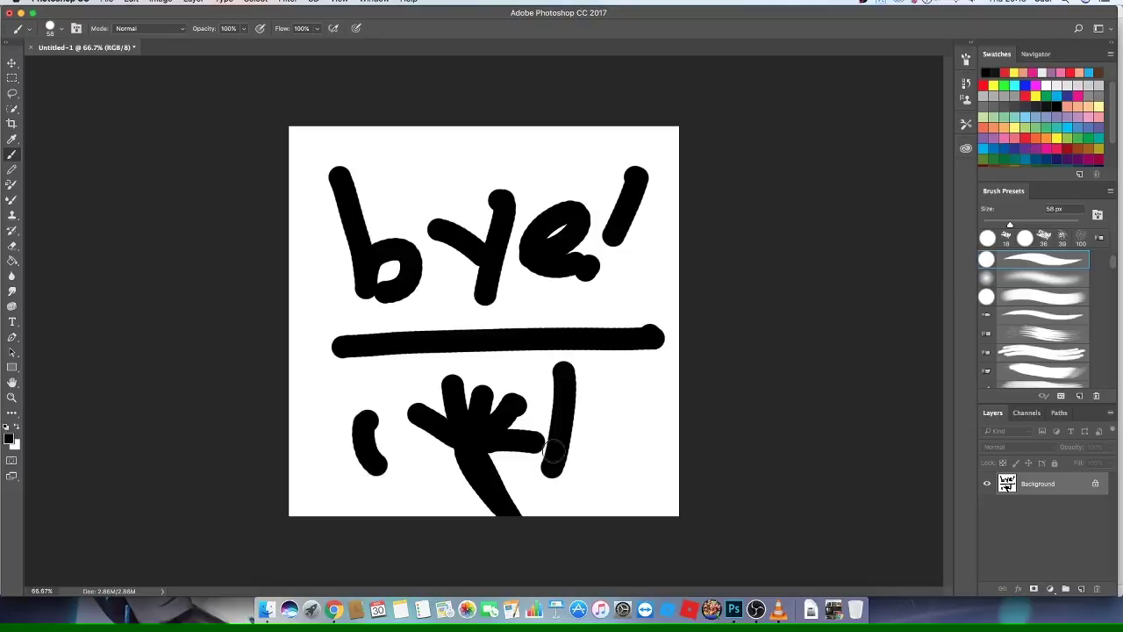
left_click_drag(628, 381, 589, 468)
left_click_drag(336, 401, 360, 484)
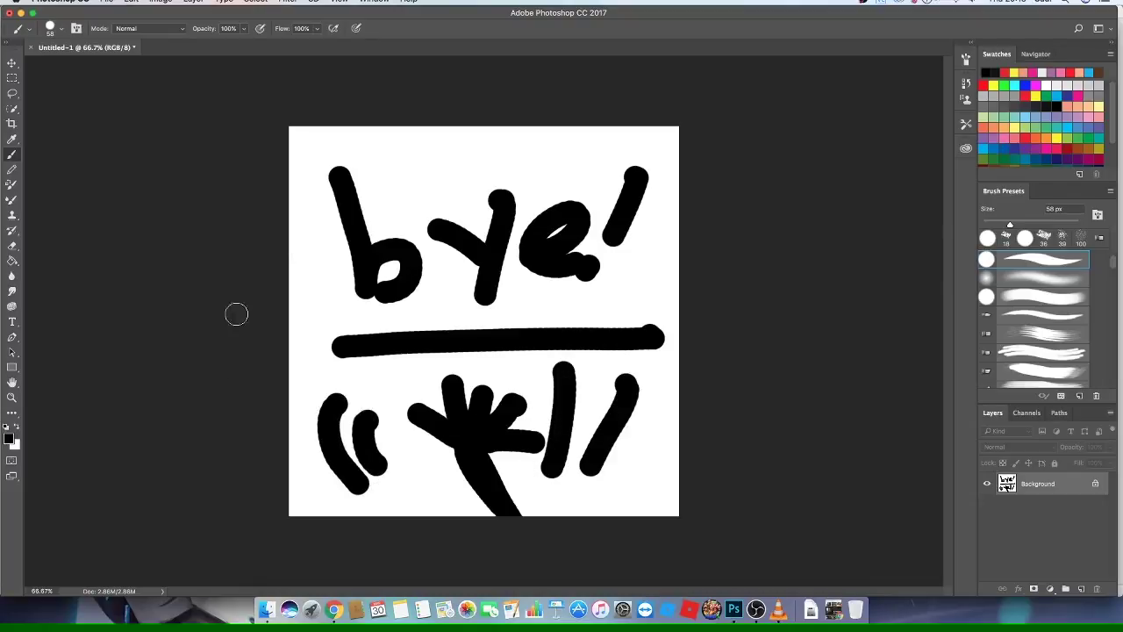